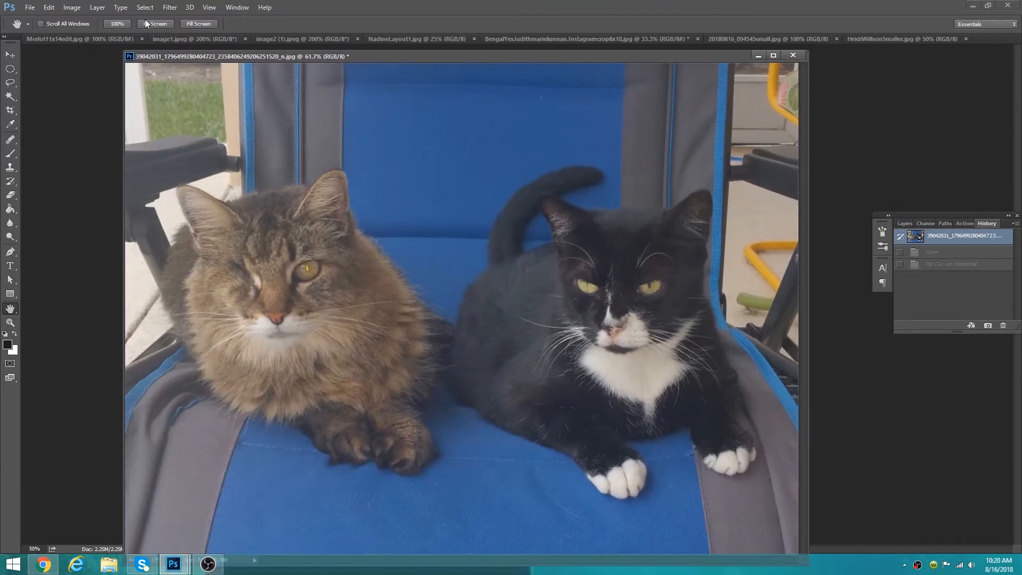
# - Save the two-cat photo as a new JPEG with COPY added to the end of its file name, at Maximum quality 12
pyautogui.click(146, 22)
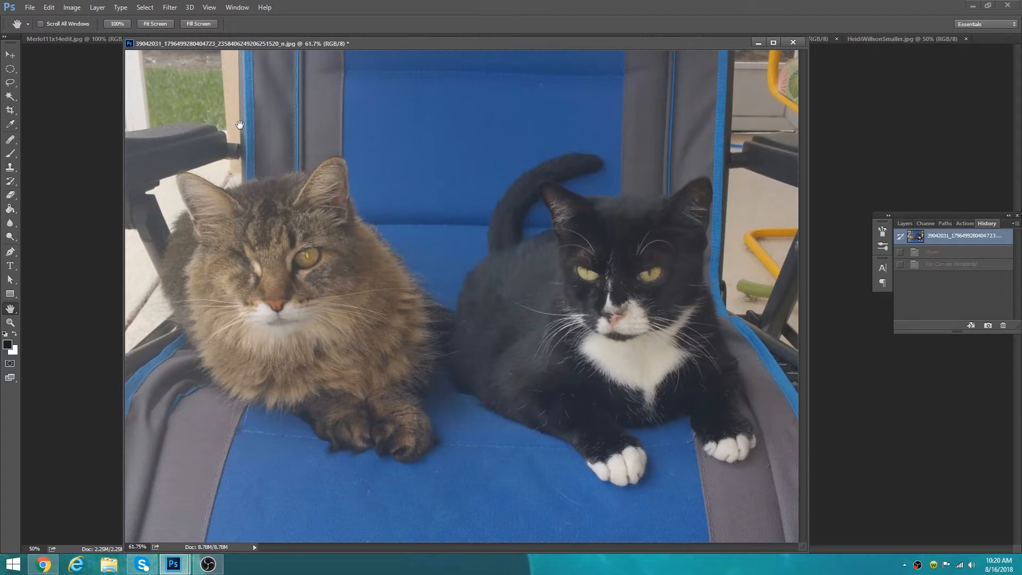
pyautogui.click(31, 9)
pyautogui.click(43, 123)
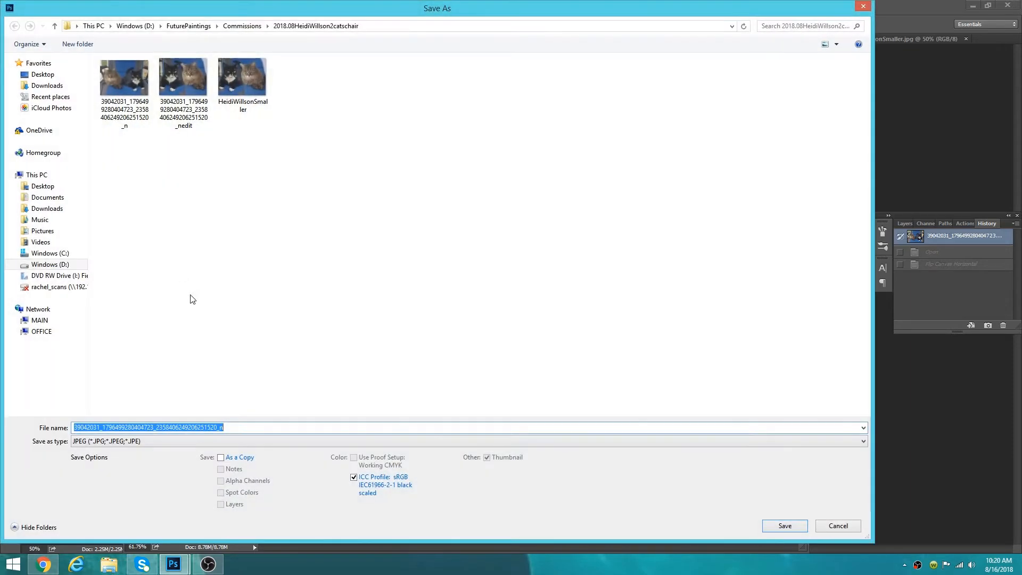
pyautogui.click(231, 428)
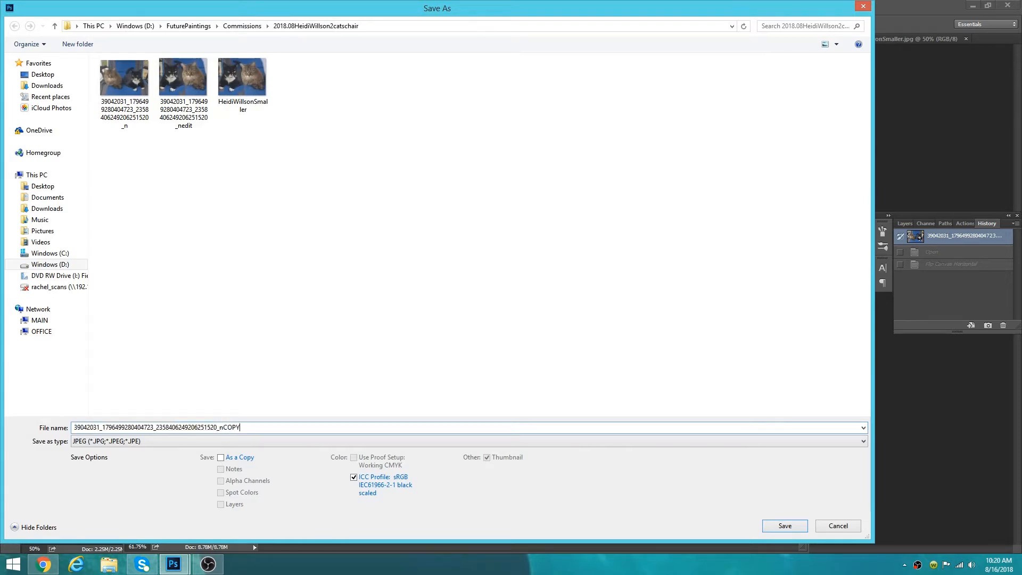
pyautogui.press('Return')
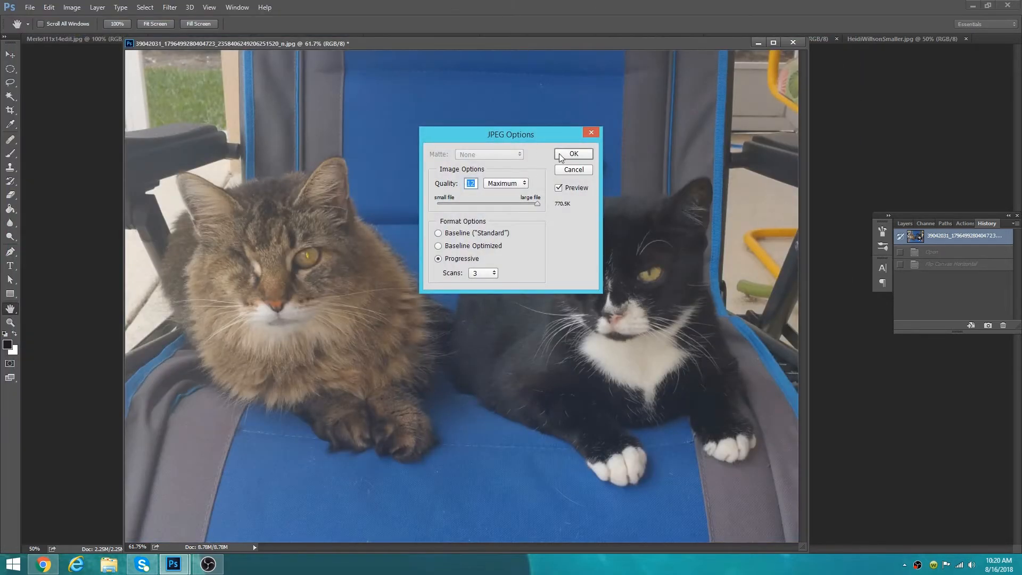
pyautogui.click(560, 156)
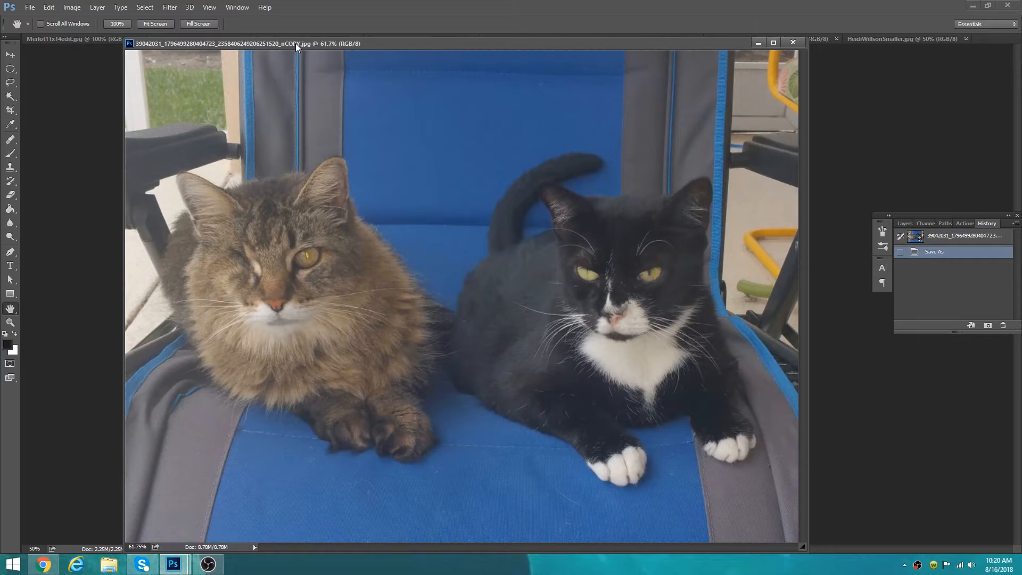
# - Open the original two-cat photo whose file name ends in _n from the same folder as the copy
pyautogui.moveTo(297, 47); pyautogui.dragTo(318, 51)
pyautogui.click(30, 8)
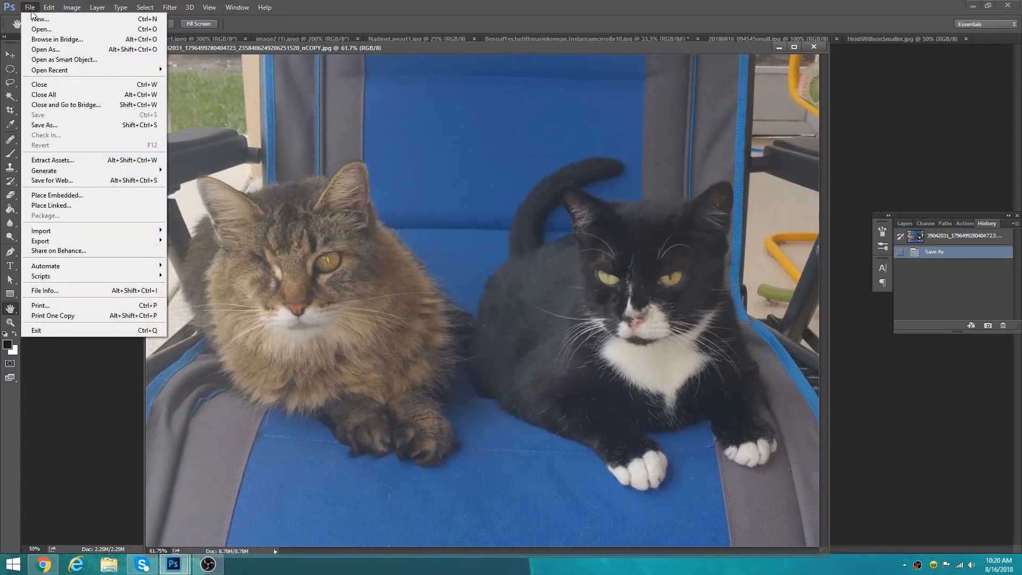
pyautogui.click(41, 29)
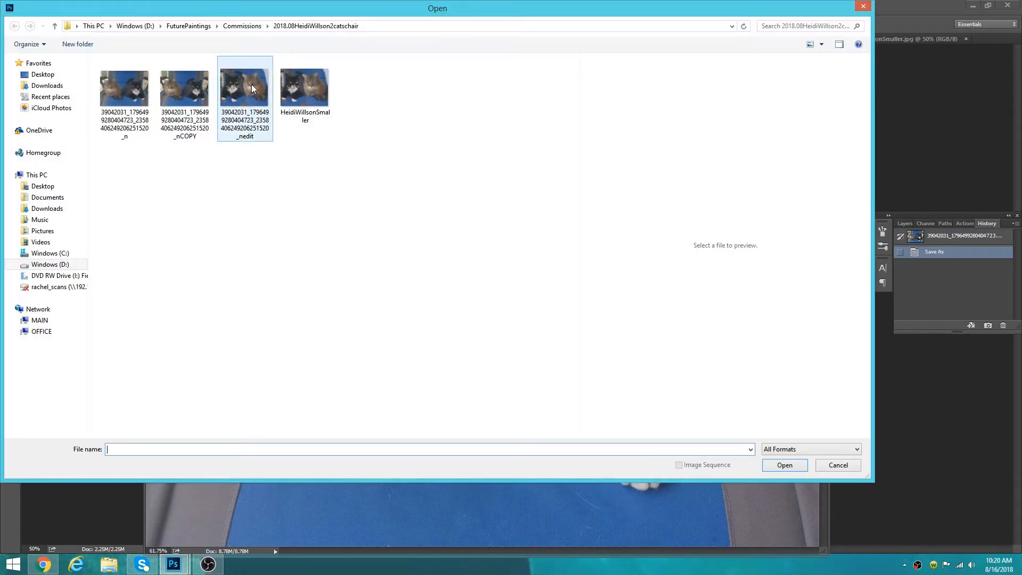
pyautogui.click(125, 88)
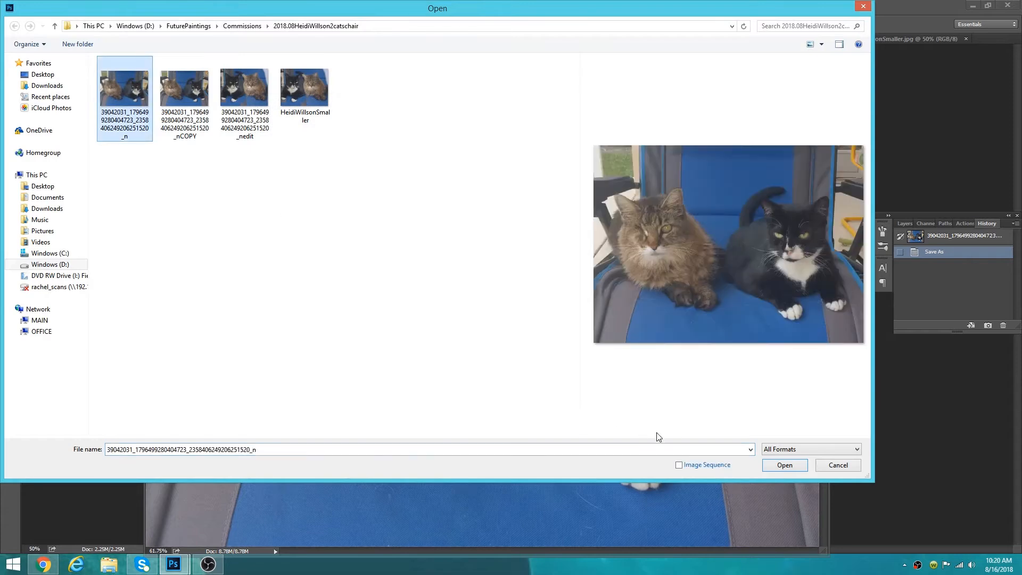
pyautogui.click(784, 466)
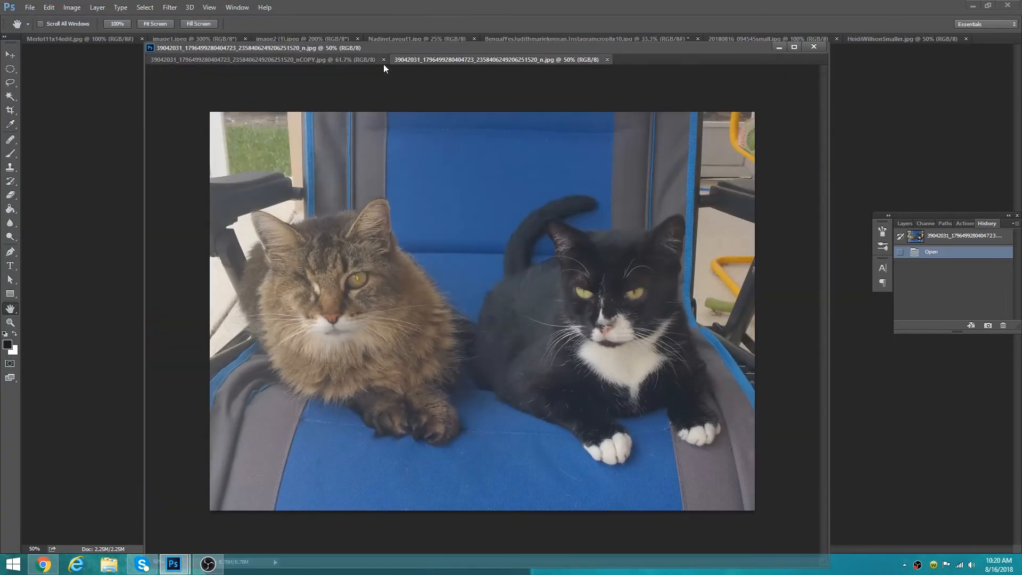
# - Separate the original photo from the copy into its own floating window and place the two windows side by side
pyautogui.moveTo(435, 46); pyautogui.dragTo(435, 62)
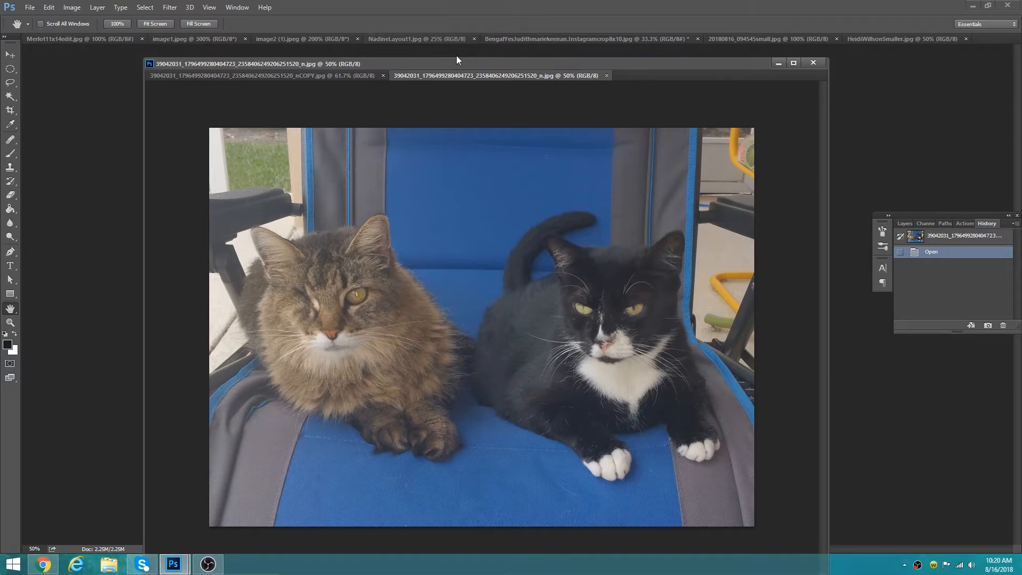
pyautogui.moveTo(436, 76); pyautogui.dragTo(479, 81)
pyautogui.click(340, 62)
pyautogui.moveTo(350, 63); pyautogui.dragTo(243, 62)
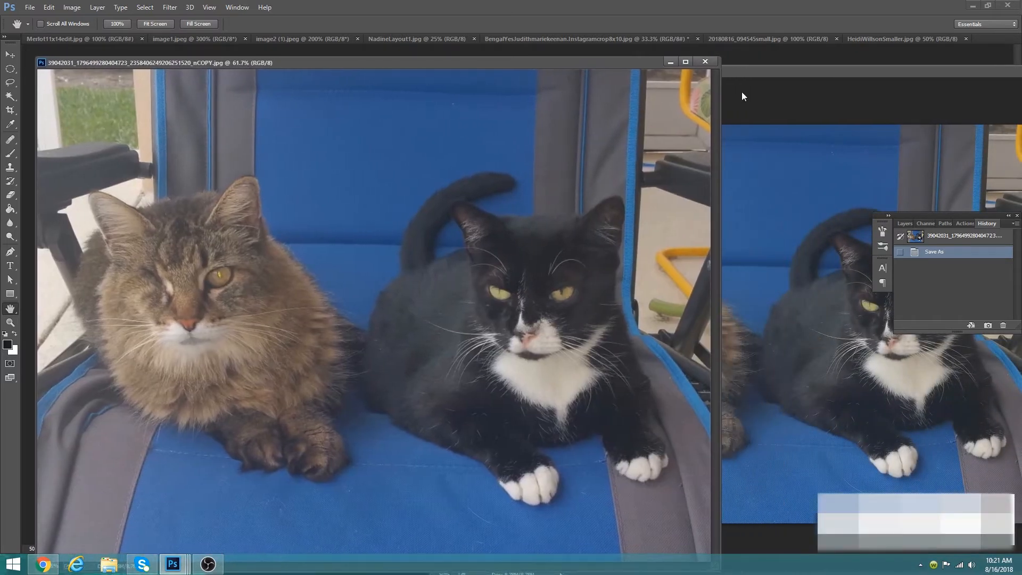
pyautogui.click(754, 69)
pyautogui.moveTo(755, 70); pyautogui.dragTo(707, 63)
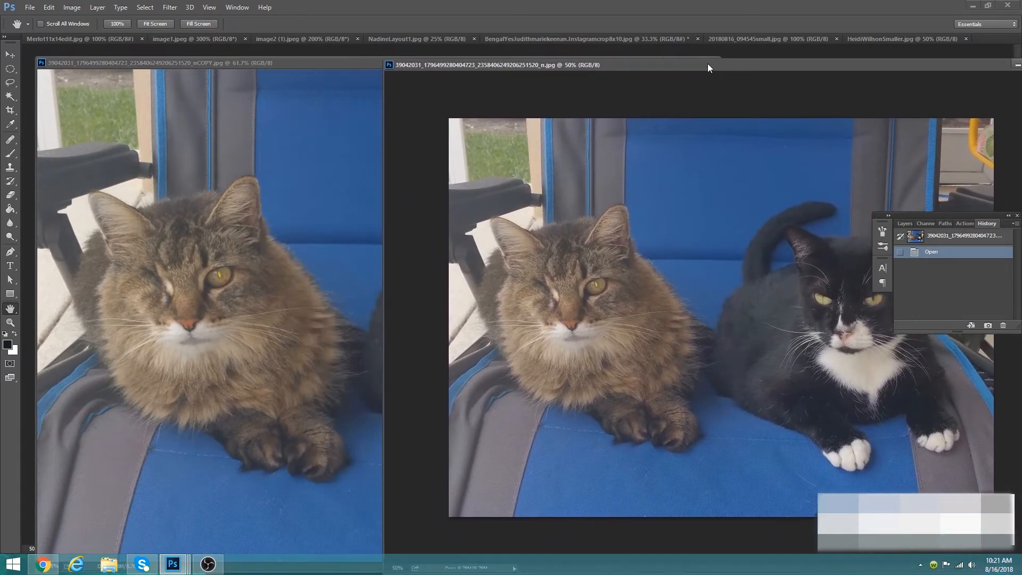
# - Flip the canvas of the COPY photo horizontally and spread the two windows so the tabby cat shows in both
pyautogui.click(199, 104)
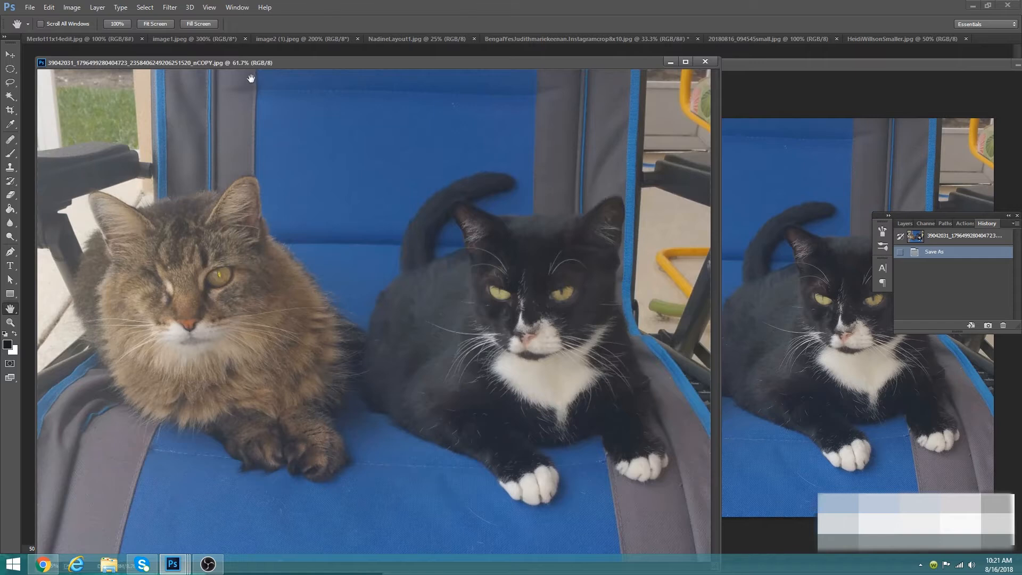
pyautogui.click(73, 7)
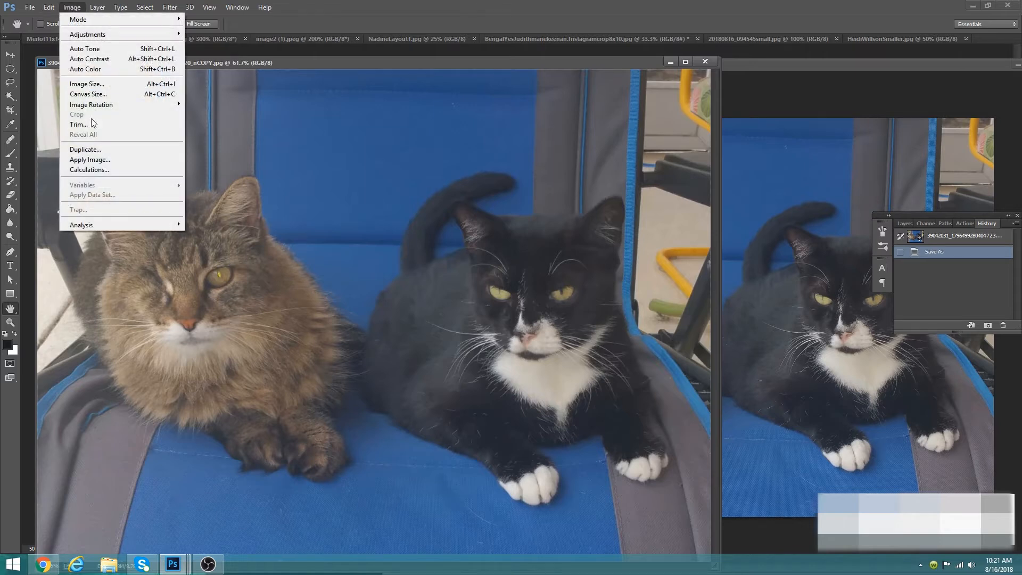
pyautogui.moveTo(97, 104)
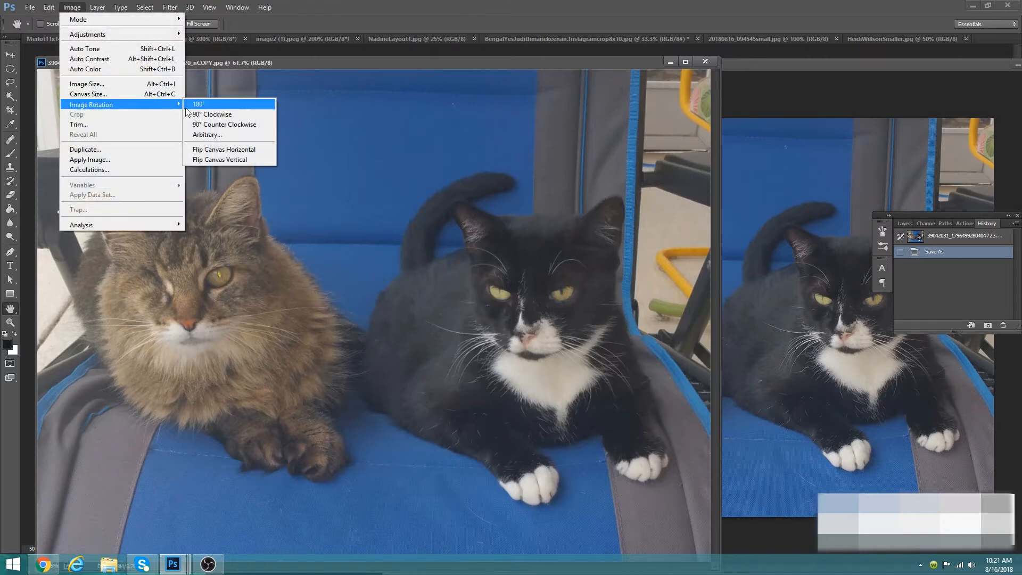
pyautogui.click(213, 154)
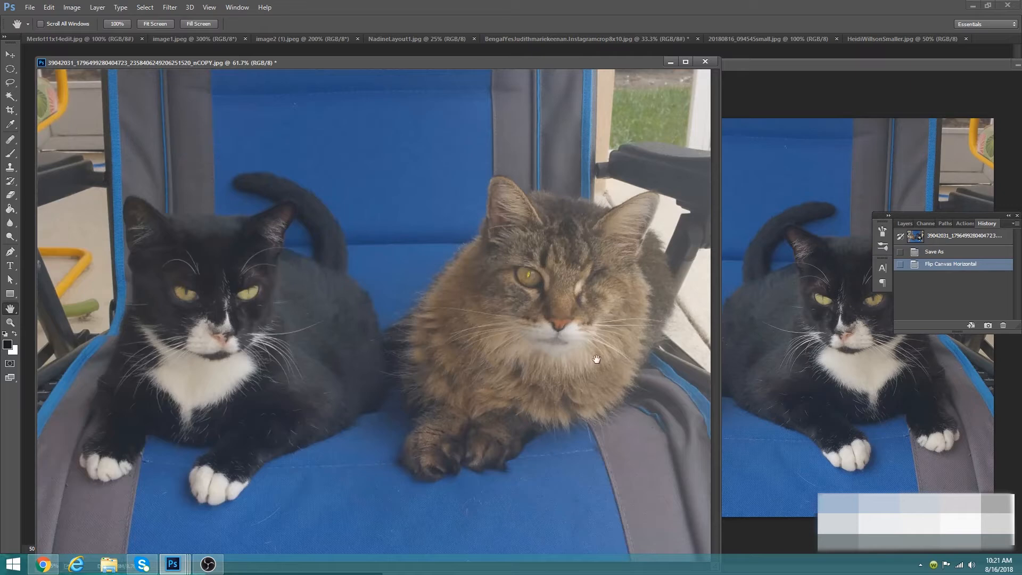
pyautogui.moveTo(478, 63); pyautogui.dragTo(358, 60)
pyautogui.moveTo(642, 65); pyautogui.dragTo(828, 59)
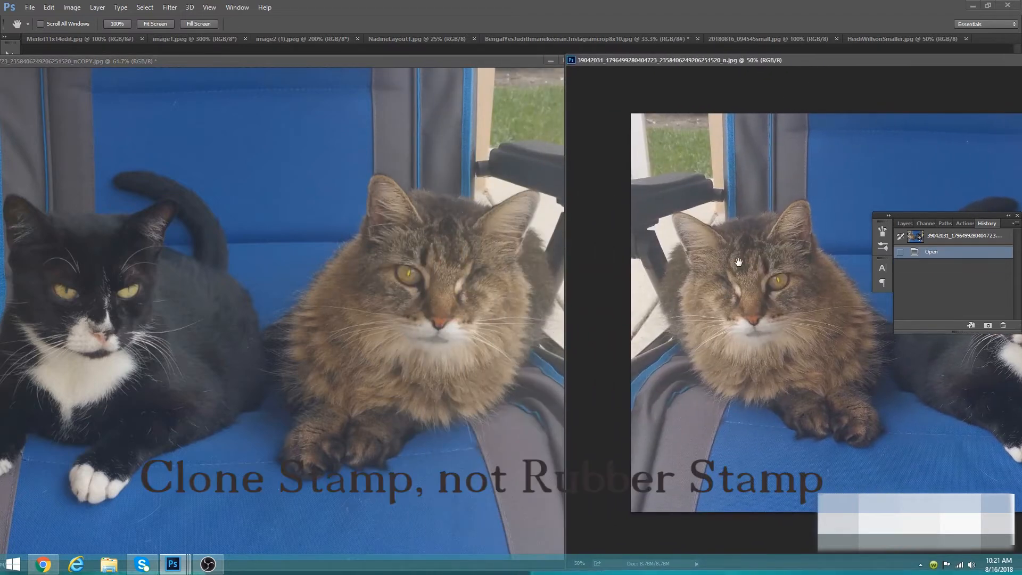
# - Sample the tabby's outer ear in the original with the Clone Stamp, activate the flipped copy, and move the History panel off the black cat
pyautogui.press('s')
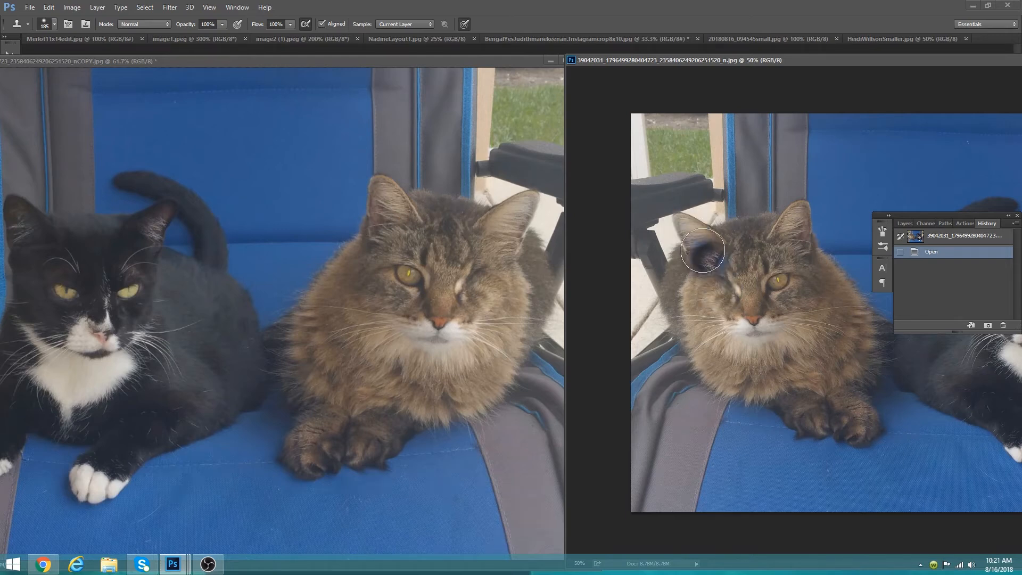
pyautogui.press('alt')
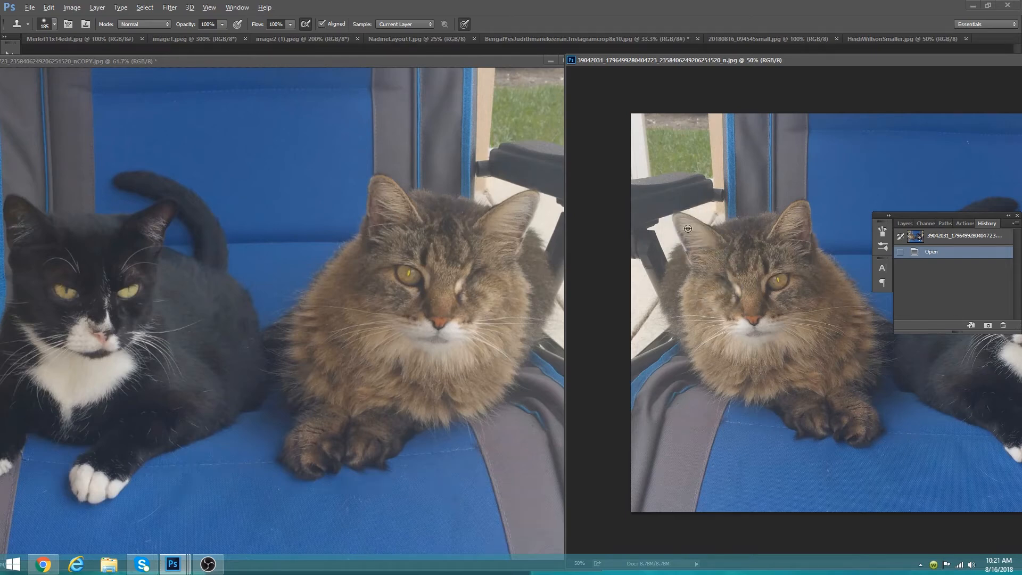
pyautogui.keyDown('alt'); pyautogui.click(688, 229); pyautogui.keyUp('alt')
pyautogui.click(253, 63)
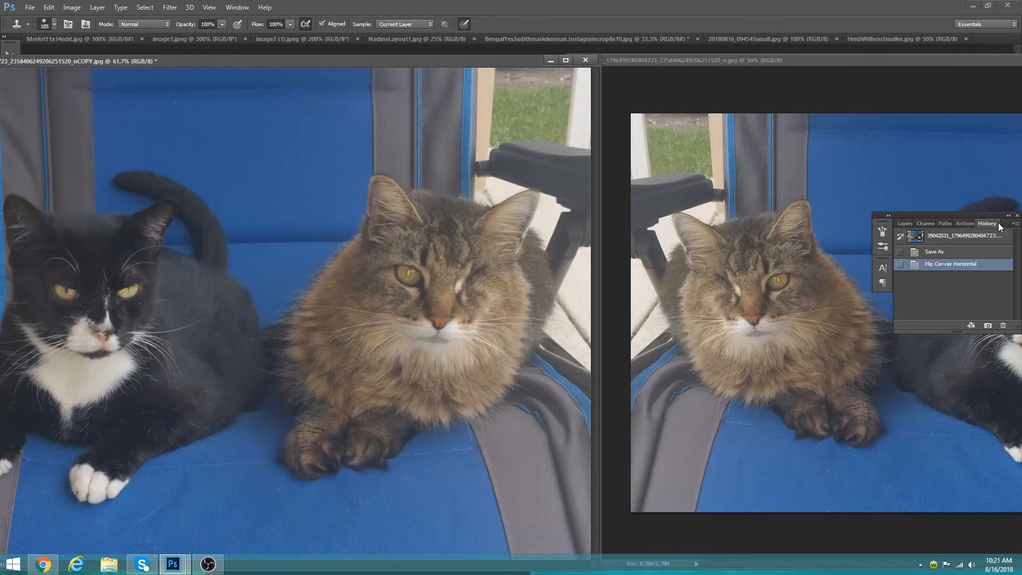
pyautogui.moveTo(923, 215); pyautogui.dragTo(826, 329)
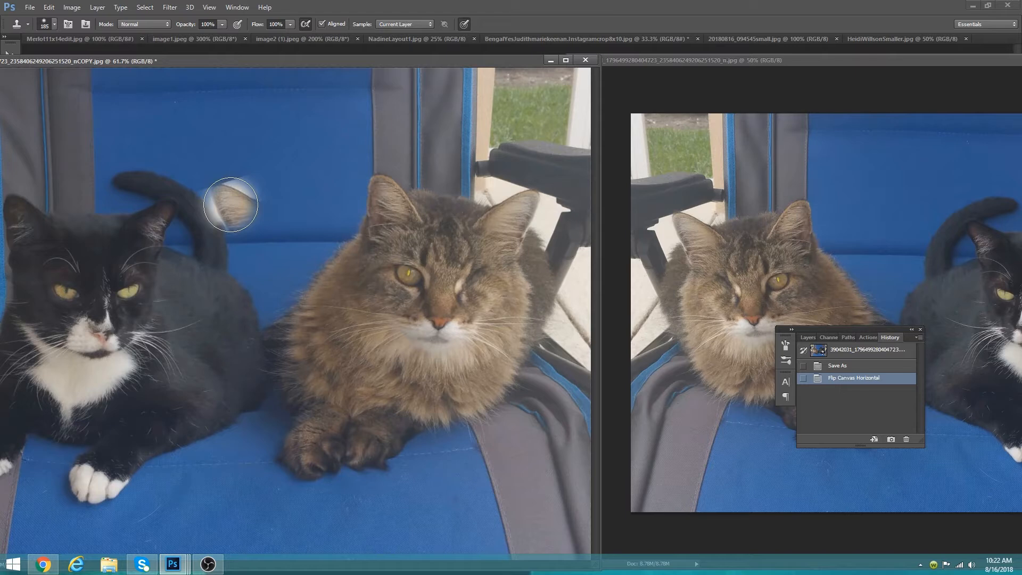
# - Try cloning the unflipped tabby and the surrounding blue chair directly onto the flipped copy's background, beside the black cat
pyautogui.moveTo(231, 205)
pyautogui.mouseDown()
pyautogui.moveTo(224, 277)
pyautogui.moveTo(280, 445)
pyautogui.moveTo(316, 436)
pyautogui.moveTo(282, 207)
pyautogui.moveTo(347, 214)
pyautogui.moveTo(358, 171)
pyautogui.moveTo(341, 266)
pyautogui.moveTo(372, 235)
pyautogui.moveTo(359, 239)
pyautogui.moveTo(409, 245)
pyautogui.moveTo(458, 330)
pyautogui.moveTo(442, 399)
pyautogui.moveTo(384, 444)
pyautogui.moveTo(392, 468)
pyautogui.moveTo(429, 406)
pyautogui.moveTo(490, 372)
pyautogui.mouseUp()
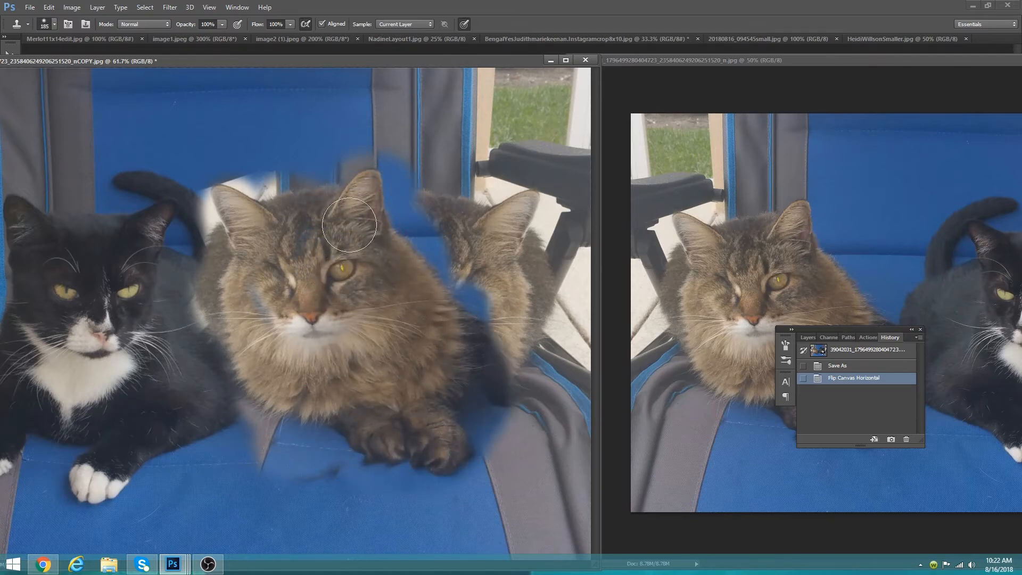
pyautogui.moveTo(270, 221)
pyautogui.mouseDown()
pyautogui.moveTo(239, 204)
pyautogui.moveTo(257, 311)
pyautogui.moveTo(256, 268)
pyautogui.moveTo(249, 299)
pyautogui.moveTo(276, 393)
pyautogui.moveTo(433, 458)
pyautogui.moveTo(490, 411)
pyautogui.moveTo(470, 351)
pyautogui.moveTo(495, 327)
pyautogui.moveTo(526, 392)
pyautogui.moveTo(509, 332)
pyautogui.moveTo(441, 215)
pyautogui.moveTo(558, 232)
pyautogui.moveTo(575, 320)
pyautogui.moveTo(488, 233)
pyautogui.moveTo(505, 258)
pyautogui.moveTo(463, 159)
pyautogui.moveTo(411, 86)
pyautogui.moveTo(412, 147)
pyautogui.moveTo(411, 68)
pyautogui.moveTo(479, 140)
pyautogui.moveTo(509, 92)
pyautogui.moveTo(522, 175)
pyautogui.moveTo(517, 60)
pyautogui.moveTo(558, 193)
pyautogui.moveTo(562, 248)
pyautogui.moveTo(541, 66)
pyautogui.mouseUp()
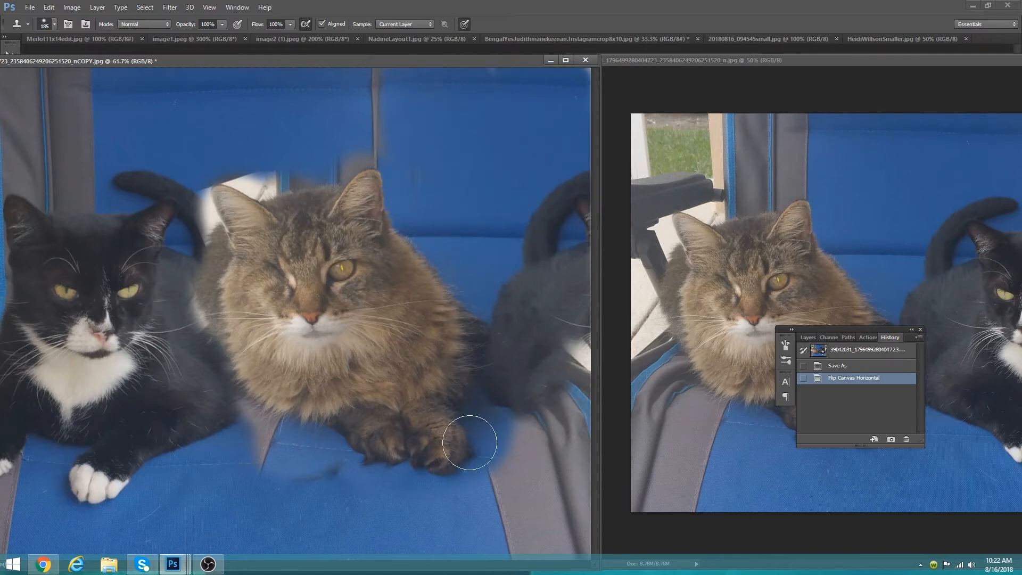
pyautogui.moveTo(392, 454)
pyautogui.mouseDown()
pyautogui.moveTo(355, 453)
pyautogui.moveTo(299, 480)
pyautogui.moveTo(330, 469)
pyautogui.mouseUp()
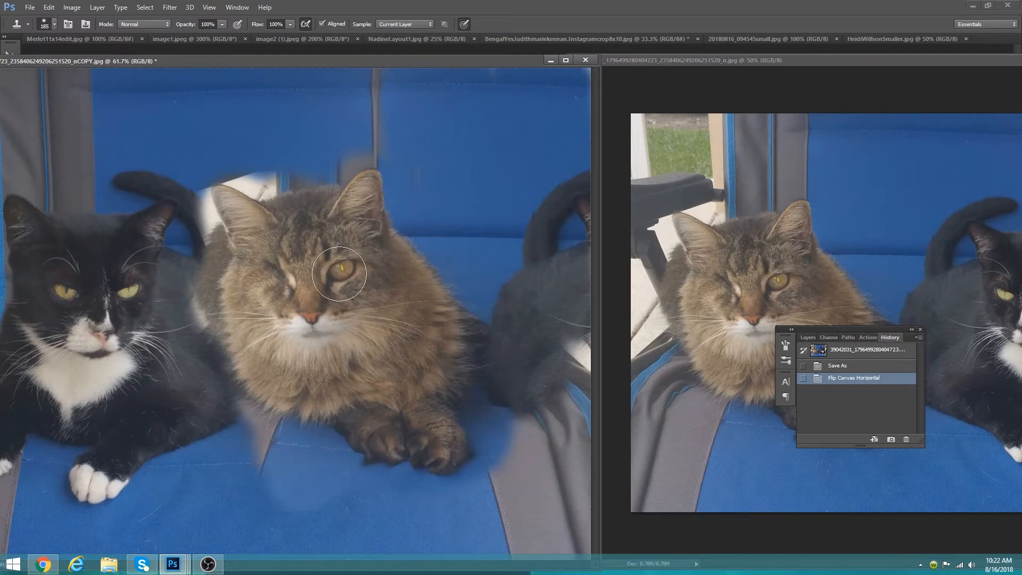
pyautogui.click(339, 273)
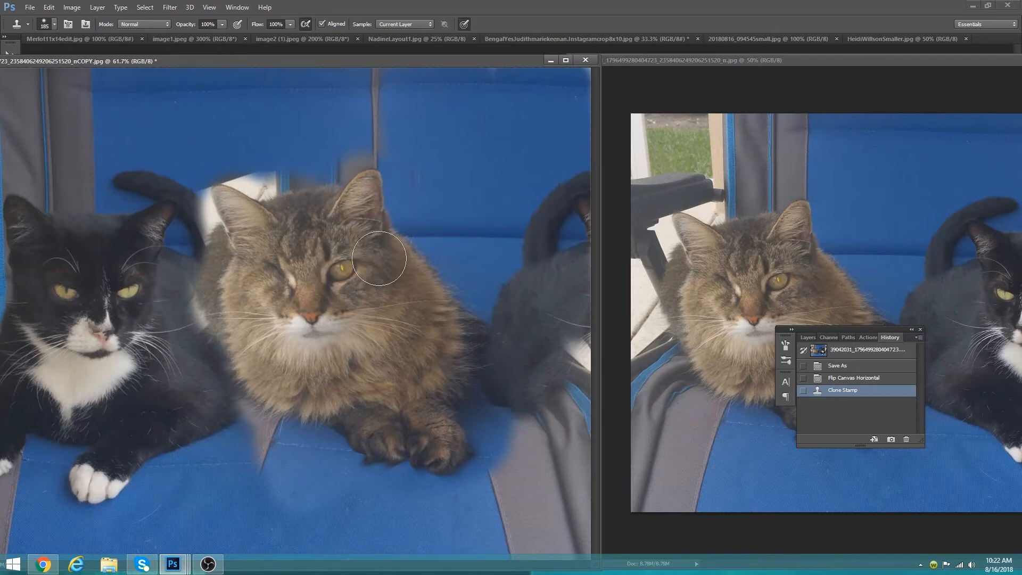
# - Try a 58 px Eraser stroke between the two cats, and revert the image to the Flip Canvas Horizontal history state
pyautogui.press('e')
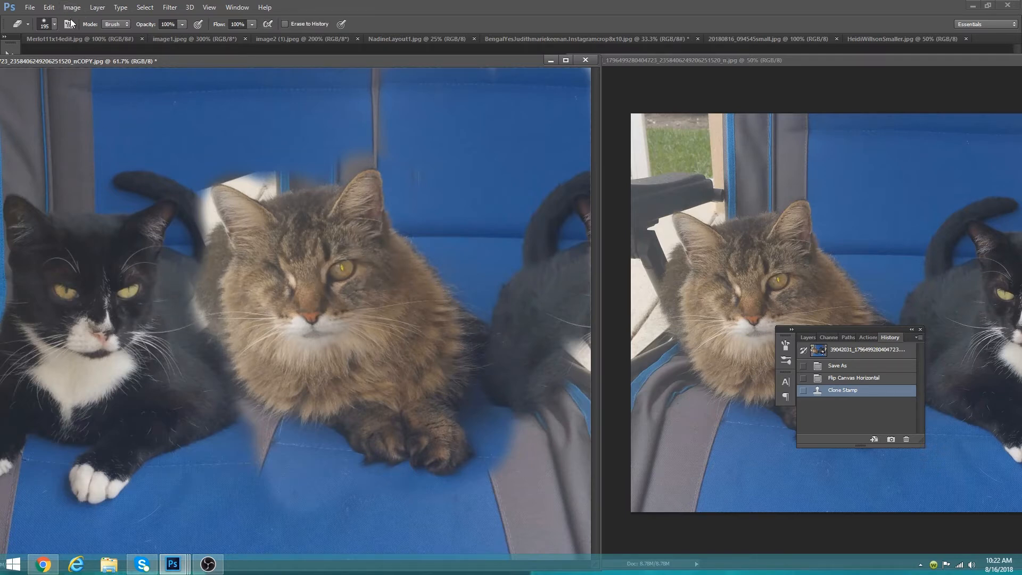
pyautogui.click(55, 24)
pyautogui.click(78, 56)
pyautogui.moveTo(189, 280)
pyautogui.mouseDown()
pyautogui.moveTo(190, 331)
pyautogui.moveTo(189, 282)
pyautogui.mouseUp()
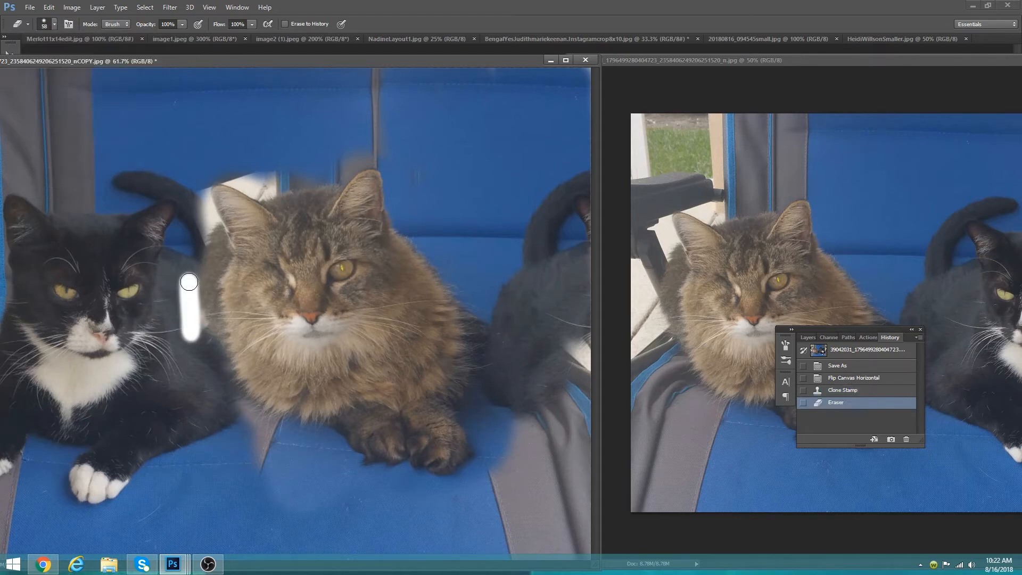
pyautogui.hotkey('ctrl', 'z')
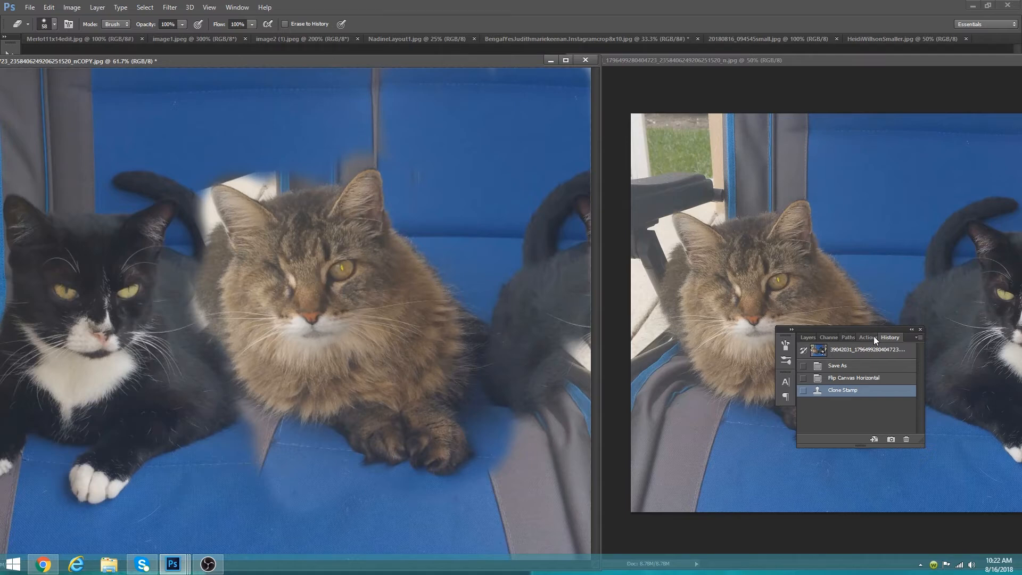
pyautogui.click(849, 379)
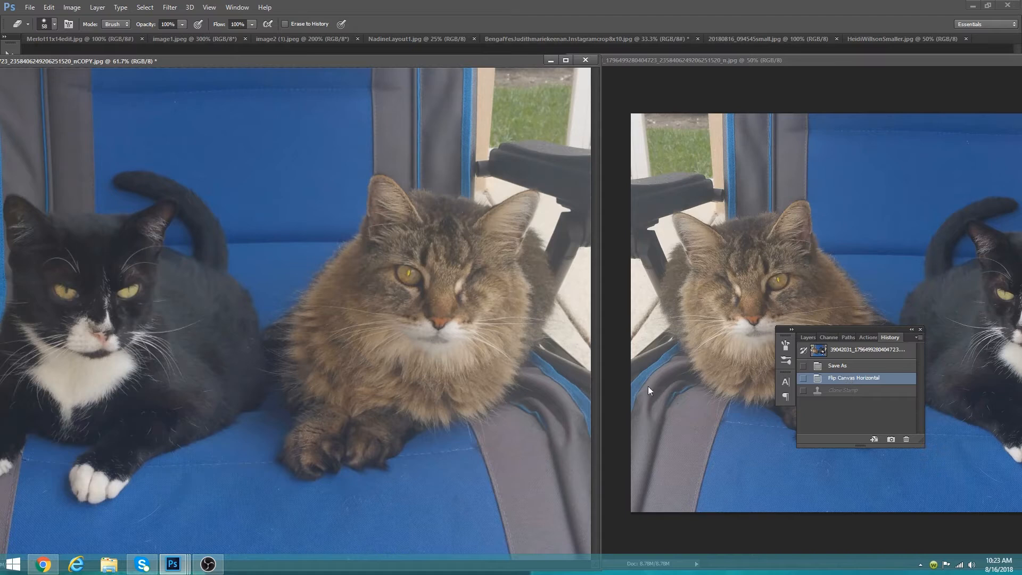
pyautogui.click(208, 564)
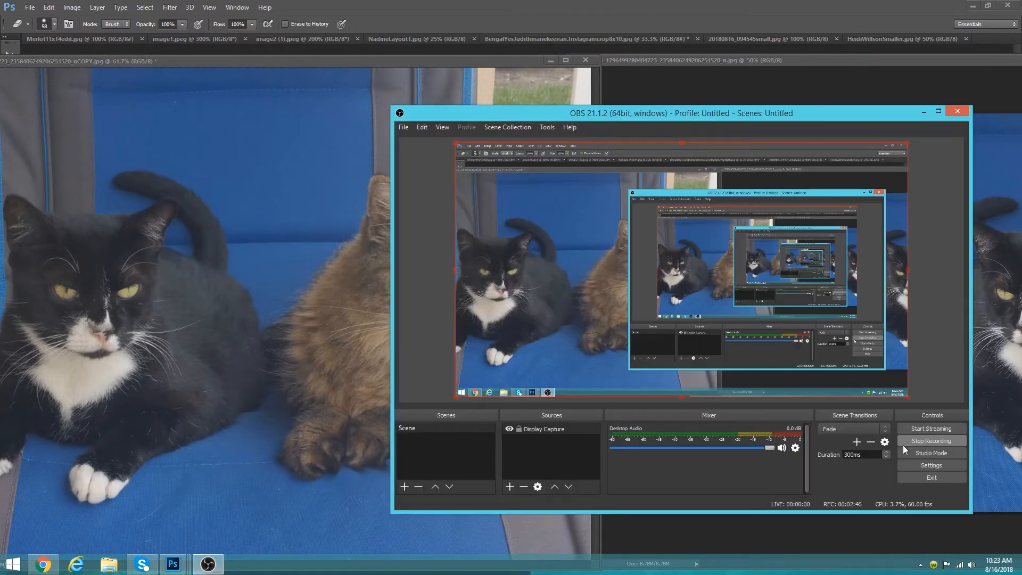
pyautogui.click(930, 439)
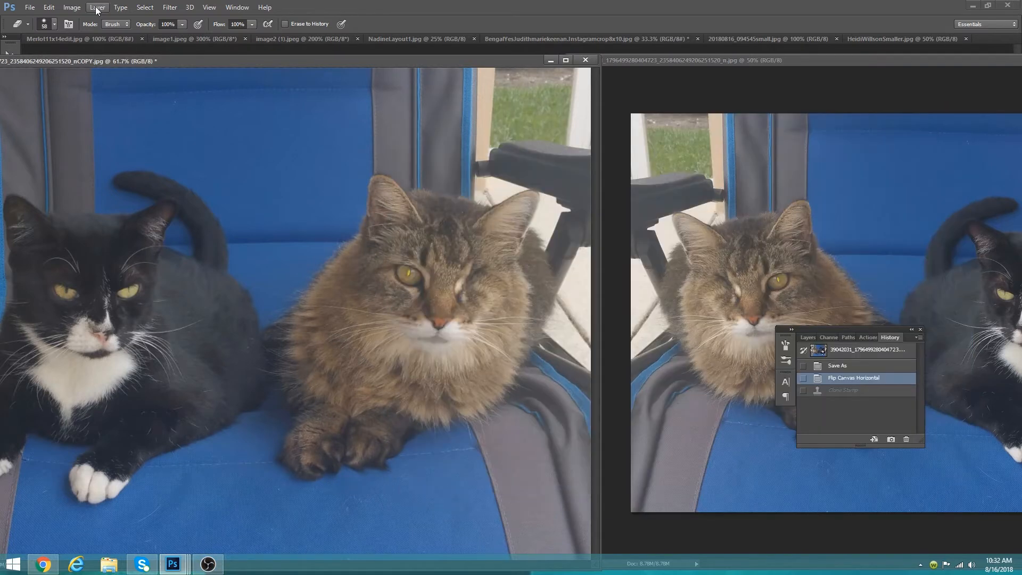
# - Add a new empty layer with default settings to the flipped COPY photo
pyautogui.click(97, 7)
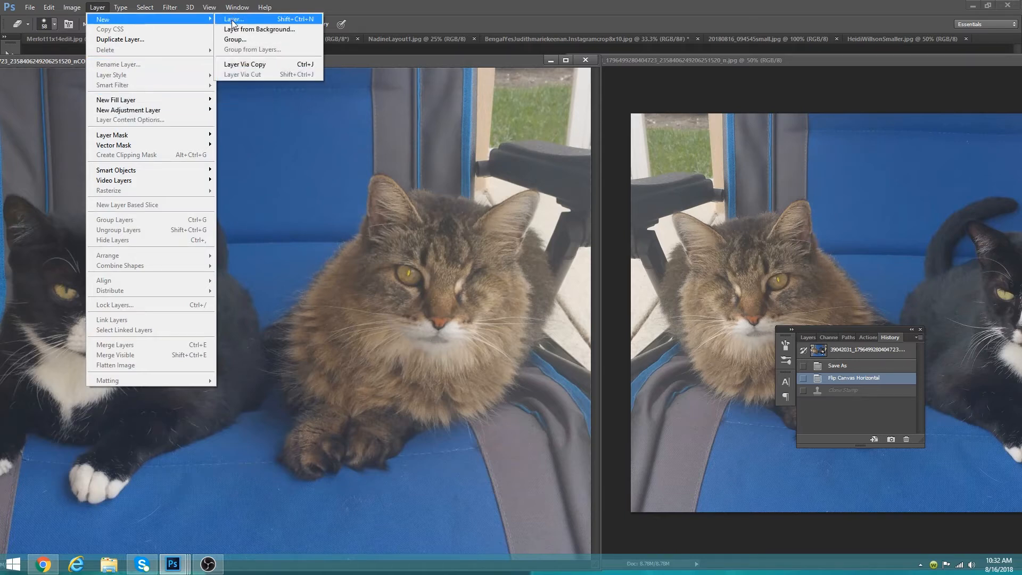
pyautogui.click(233, 22)
pyautogui.click(598, 184)
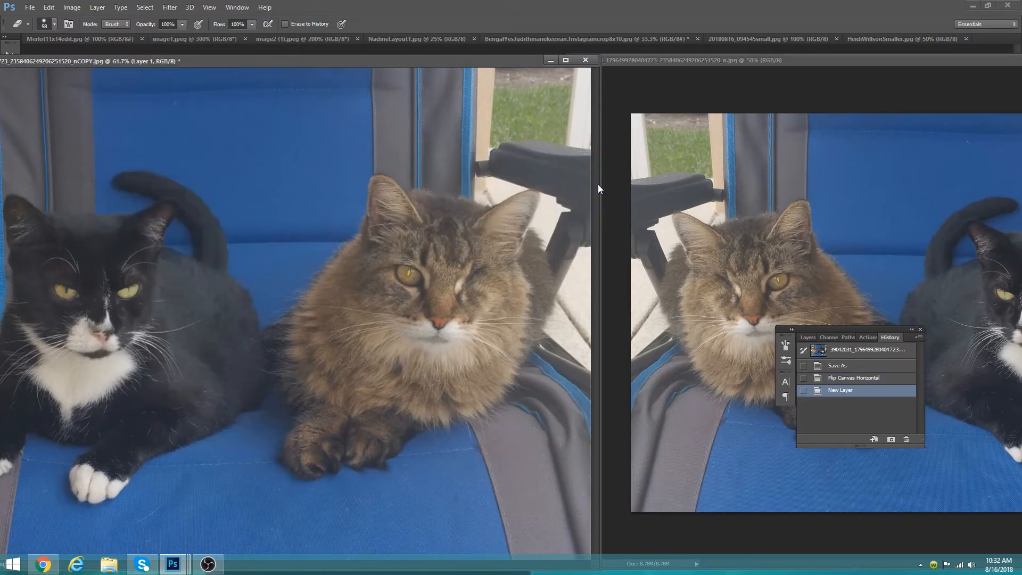
# - Clone the unflipped tabby from the original photo onto the copy's new layer, and move it close beside the black cat
pyautogui.click(747, 59)
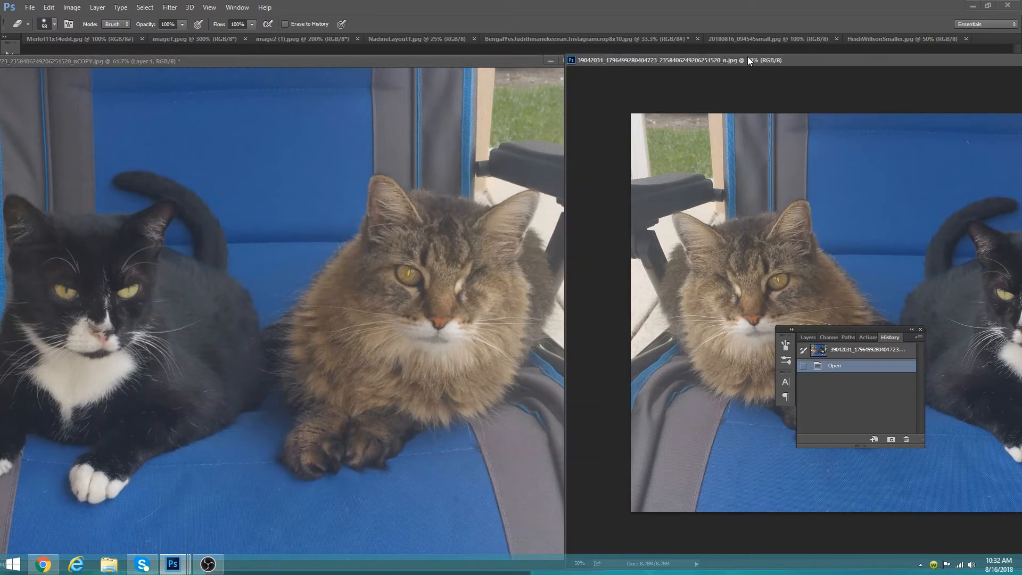
pyautogui.press('s')
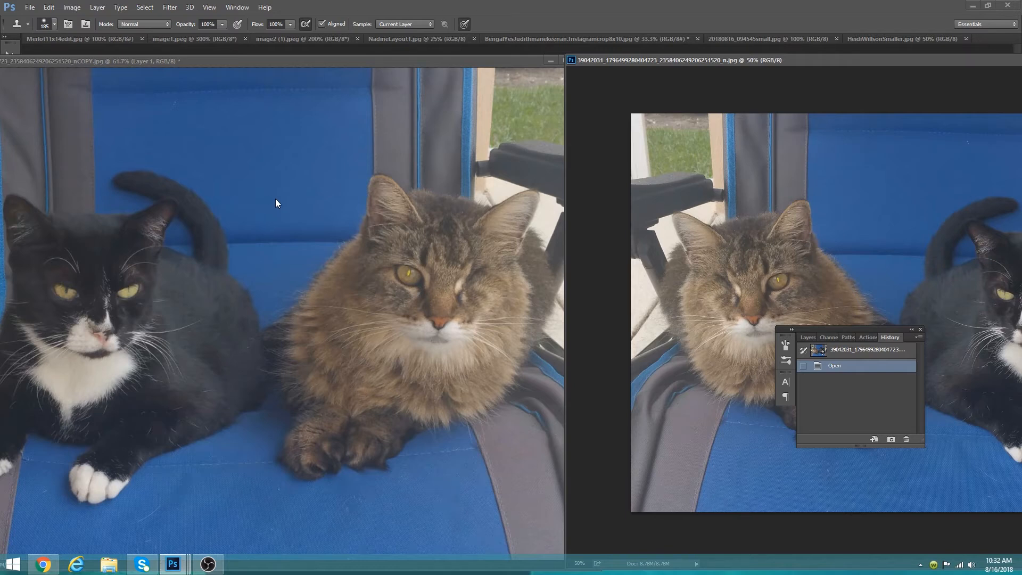
pyautogui.click(228, 199)
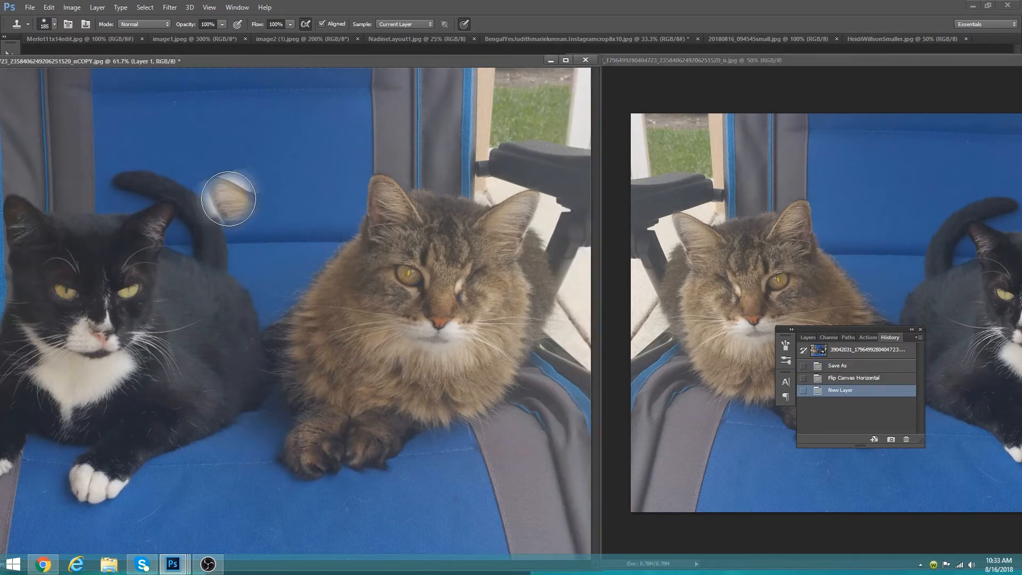
pyautogui.moveTo(230, 199)
pyautogui.mouseDown()
pyautogui.moveTo(249, 231)
pyautogui.moveTo(276, 230)
pyautogui.moveTo(251, 216)
pyautogui.moveTo(322, 208)
pyautogui.moveTo(364, 183)
pyautogui.moveTo(349, 219)
pyautogui.moveTo(264, 261)
pyautogui.mouseUp()
pyautogui.moveTo(251, 261)
pyautogui.mouseDown()
pyautogui.moveTo(234, 340)
pyautogui.moveTo(249, 343)
pyautogui.moveTo(266, 388)
pyautogui.moveTo(228, 295)
pyautogui.moveTo(234, 231)
pyautogui.moveTo(218, 276)
pyautogui.moveTo(229, 267)
pyautogui.moveTo(284, 416)
pyautogui.moveTo(343, 394)
pyautogui.moveTo(342, 423)
pyautogui.moveTo(311, 458)
pyautogui.moveTo(377, 440)
pyautogui.moveTo(376, 416)
pyautogui.moveTo(334, 390)
pyautogui.moveTo(387, 438)
pyautogui.moveTo(431, 376)
pyautogui.moveTo(408, 394)
pyautogui.moveTo(495, 369)
pyautogui.moveTo(501, 315)
pyautogui.moveTo(487, 267)
pyautogui.moveTo(512, 218)
pyautogui.moveTo(484, 203)
pyautogui.moveTo(394, 208)
pyautogui.moveTo(459, 268)
pyautogui.moveTo(478, 262)
pyautogui.moveTo(323, 269)
pyautogui.moveTo(454, 294)
pyautogui.moveTo(355, 312)
pyautogui.moveTo(425, 327)
pyautogui.moveTo(365, 375)
pyautogui.moveTo(482, 329)
pyautogui.moveTo(365, 269)
pyautogui.moveTo(470, 366)
pyautogui.moveTo(388, 433)
pyautogui.moveTo(504, 394)
pyautogui.moveTo(486, 270)
pyautogui.moveTo(351, 205)
pyautogui.moveTo(251, 182)
pyautogui.moveTo(248, 224)
pyautogui.moveTo(306, 274)
pyautogui.moveTo(304, 338)
pyautogui.mouseUp()
pyautogui.moveTo(376, 436)
pyautogui.mouseDown()
pyautogui.moveTo(372, 410)
pyautogui.moveTo(281, 391)
pyautogui.moveTo(256, 308)
pyautogui.moveTo(233, 278)
pyautogui.moveTo(245, 251)
pyautogui.moveTo(261, 251)
pyautogui.moveTo(243, 212)
pyautogui.moveTo(321, 225)
pyautogui.moveTo(359, 215)
pyautogui.moveTo(361, 192)
pyautogui.moveTo(451, 334)
pyautogui.moveTo(414, 391)
pyautogui.moveTo(441, 437)
pyautogui.moveTo(395, 437)
pyautogui.moveTo(344, 408)
pyautogui.moveTo(322, 346)
pyautogui.mouseUp()
pyautogui.press('v')
# - Erase the surplus cloned edges around the tabby with the 58 px Eraser, beside the black cat's body and tail and around the ears
pyautogui.press('e')
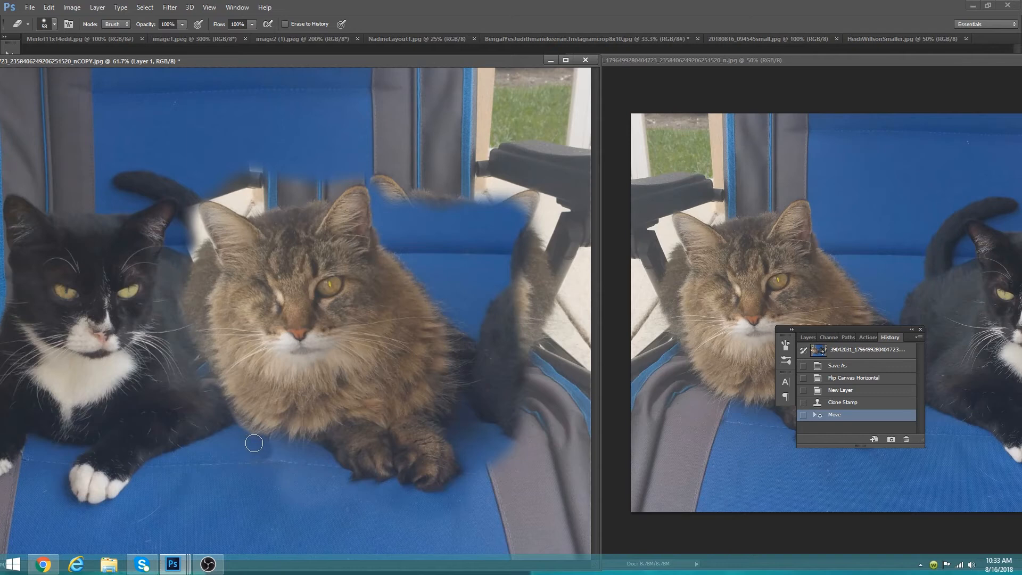
pyautogui.click(223, 427)
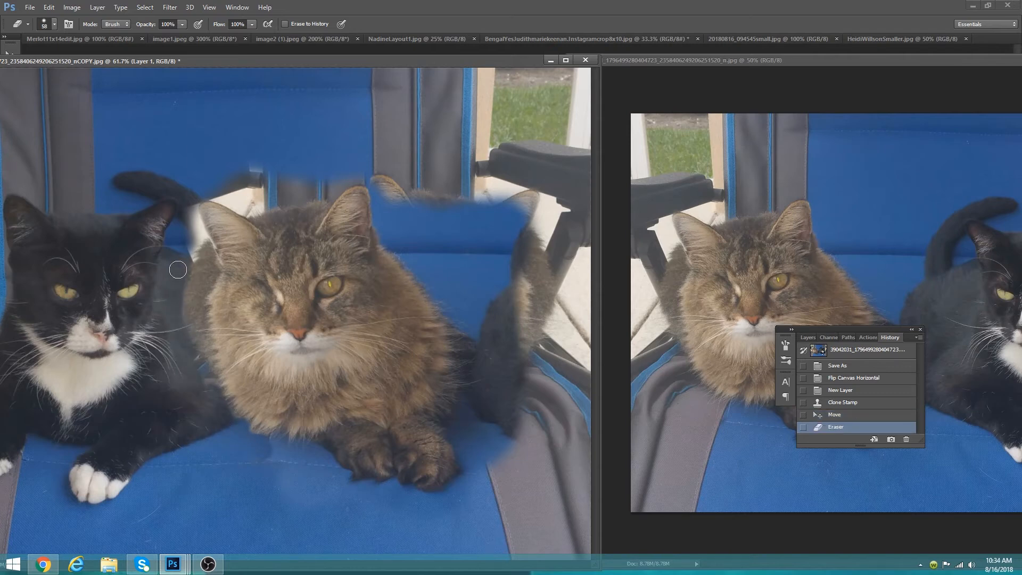
pyautogui.click(215, 424)
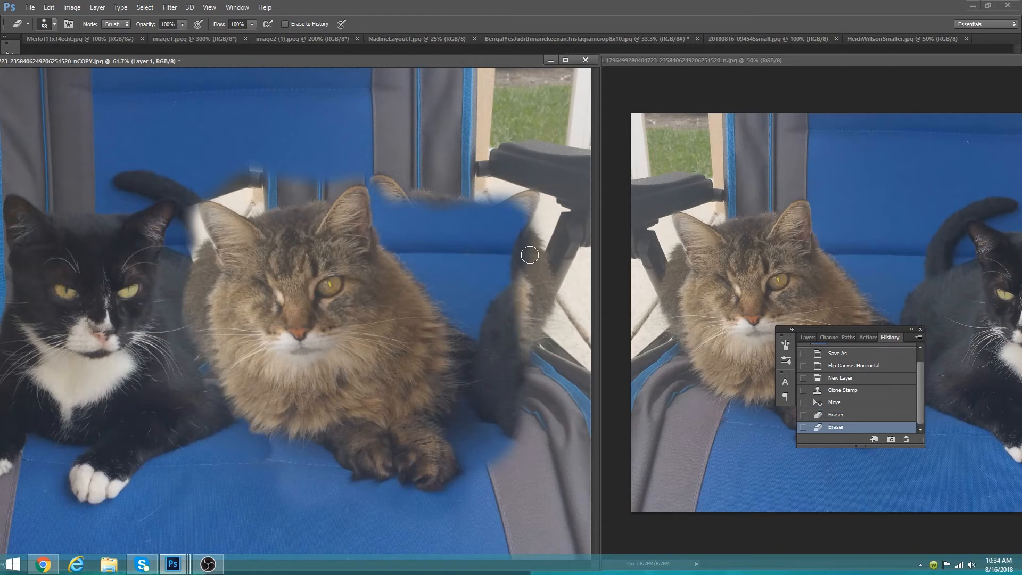
pyautogui.moveTo(184, 209)
pyautogui.mouseDown()
pyautogui.moveTo(198, 238)
pyautogui.moveTo(187, 250)
pyautogui.mouseUp()
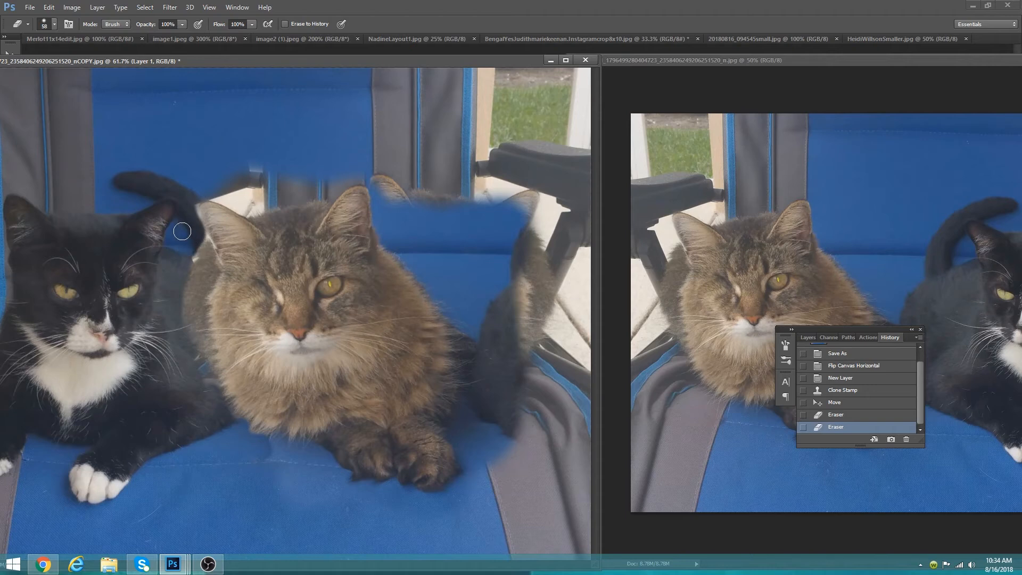
pyautogui.click(184, 240)
pyautogui.moveTo(221, 197)
pyautogui.mouseDown()
pyautogui.moveTo(261, 203)
pyautogui.moveTo(241, 176)
pyautogui.moveTo(237, 195)
pyautogui.moveTo(256, 190)
pyautogui.moveTo(256, 169)
pyautogui.moveTo(269, 177)
pyautogui.moveTo(267, 197)
pyautogui.moveTo(327, 185)
pyautogui.moveTo(279, 179)
pyautogui.moveTo(236, 194)
pyautogui.mouseUp()
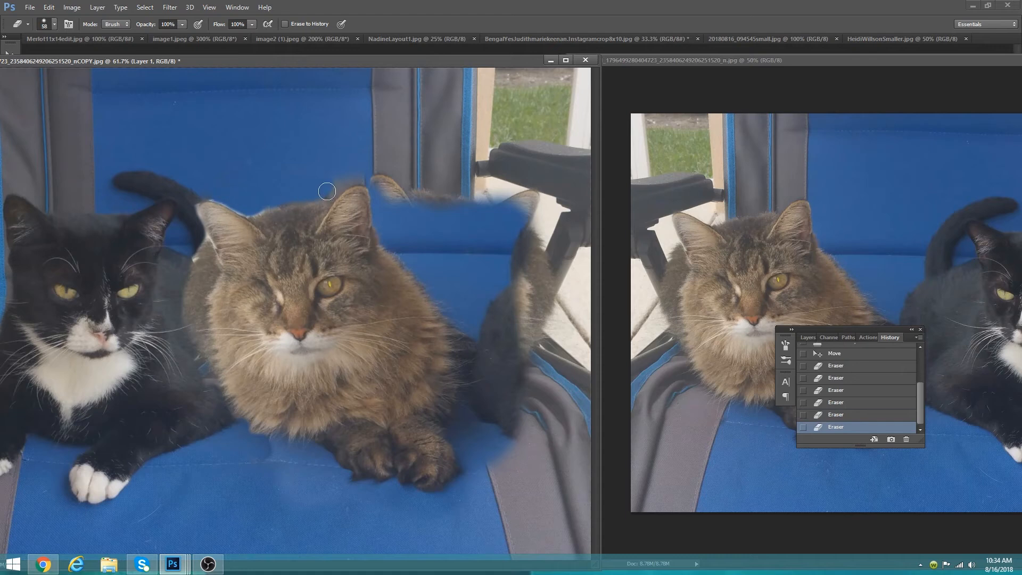
pyautogui.moveTo(395, 185); pyautogui.dragTo(402, 194)
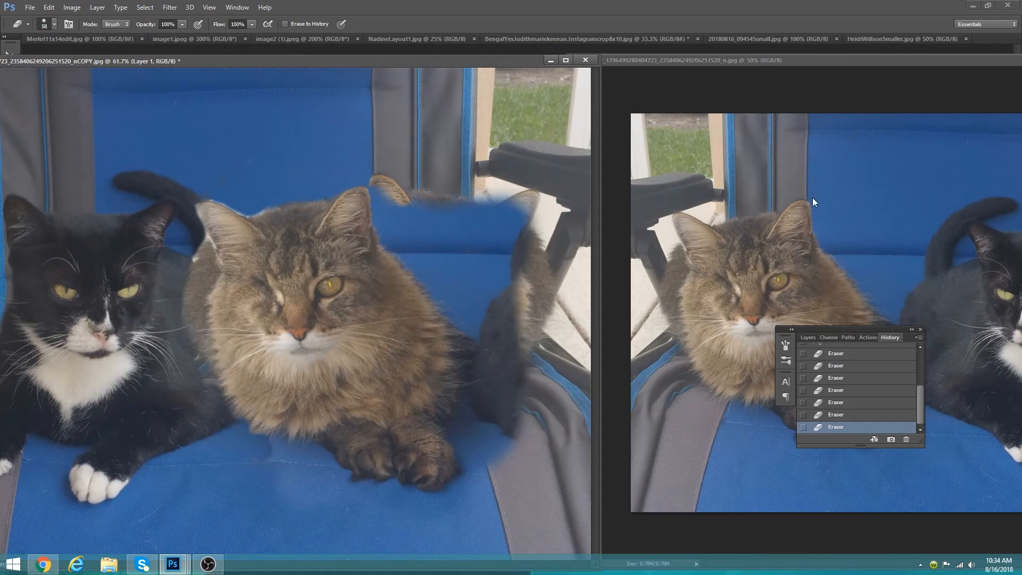
# - Clone the original's blue chair back over the leftover flipped ears, the grey chair strips and the stray tail beside the tabby
pyautogui.press('s')
pyautogui.moveTo(405, 176)
pyautogui.mouseDown()
pyautogui.moveTo(463, 91)
pyautogui.moveTo(502, 171)
pyautogui.moveTo(506, 202)
pyautogui.moveTo(483, 228)
pyautogui.mouseUp()
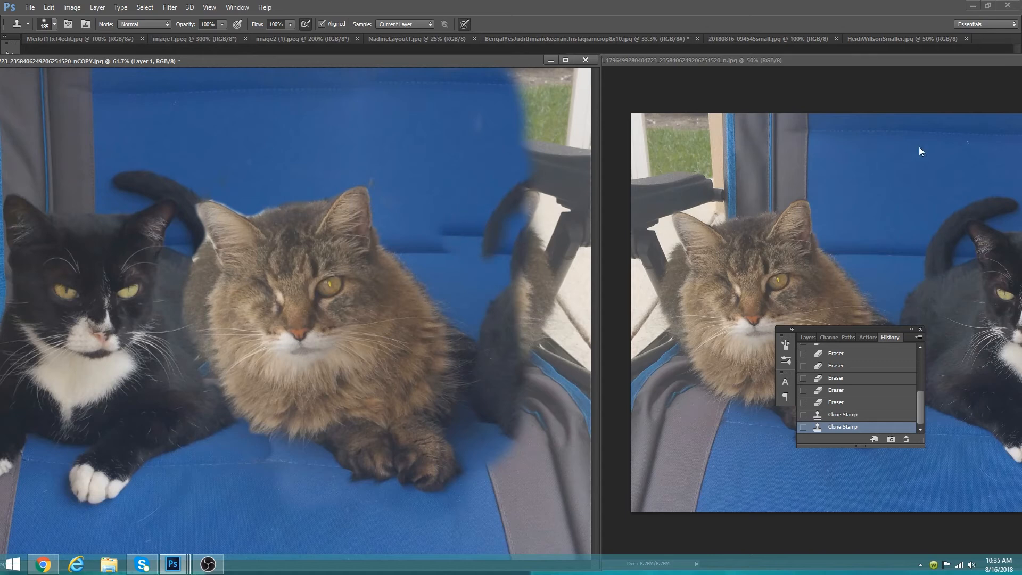
pyautogui.click(862, 91)
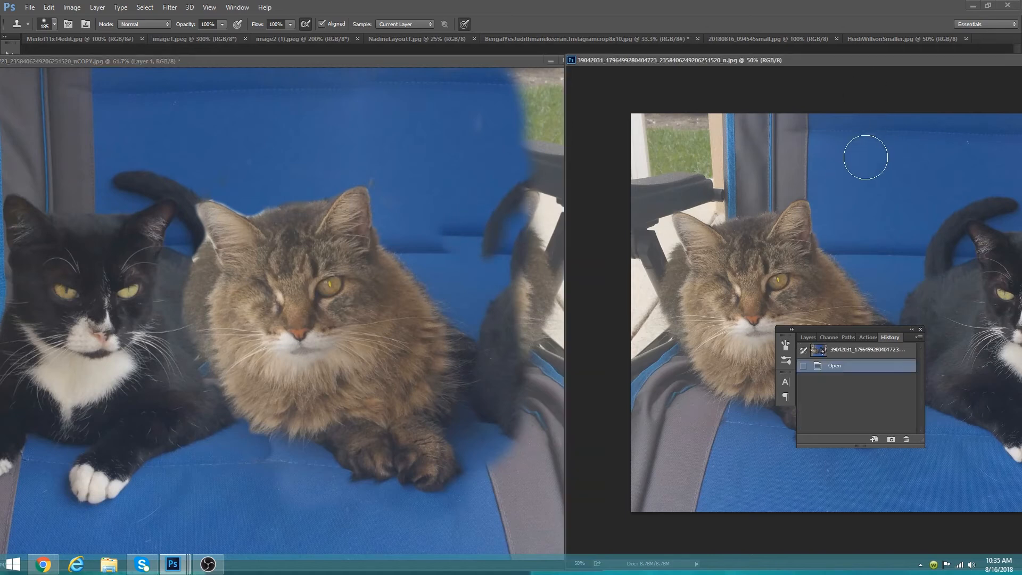
pyautogui.click(426, 242)
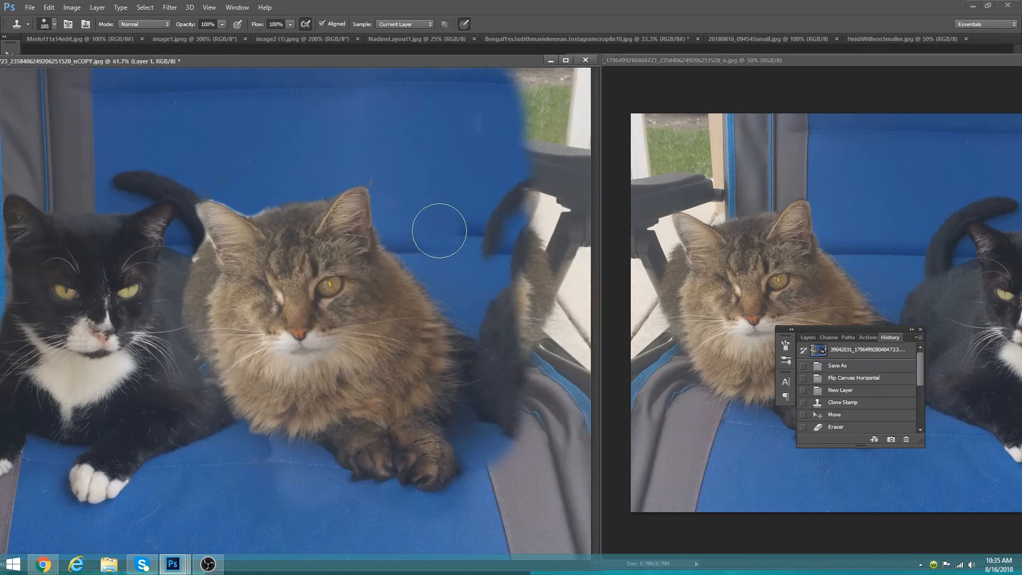
pyautogui.moveTo(467, 229)
pyautogui.mouseDown()
pyautogui.moveTo(498, 208)
pyautogui.moveTo(515, 263)
pyautogui.moveTo(490, 310)
pyautogui.moveTo(502, 413)
pyautogui.moveTo(525, 326)
pyautogui.mouseUp()
# - Resample the blue chair fabric in the original and clone it over the grey chair edge beside the tabby's body and paws
pyautogui.click(844, 90)
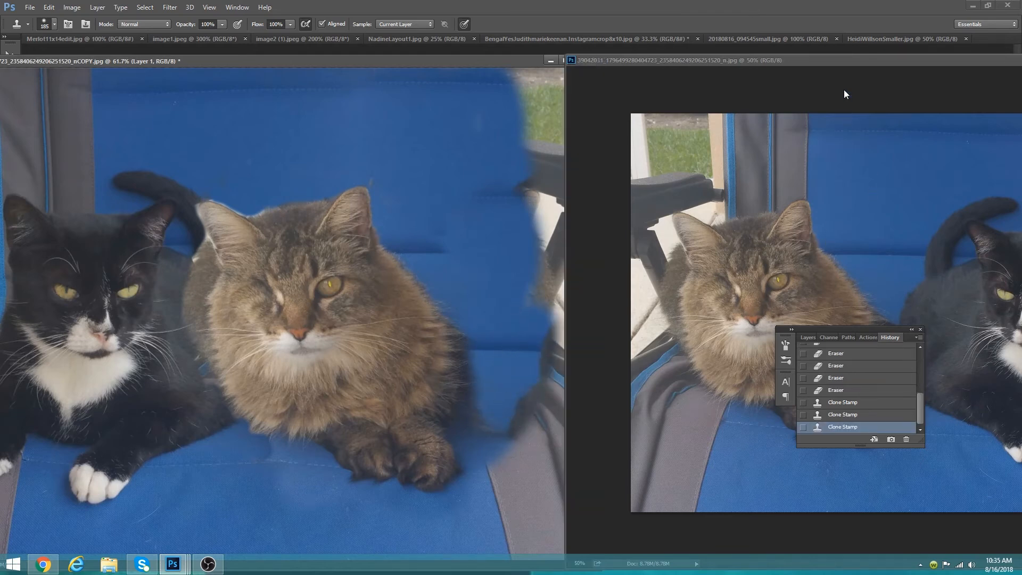
pyautogui.keyDown('alt'); pyautogui.click(863, 181); pyautogui.keyUp('alt')
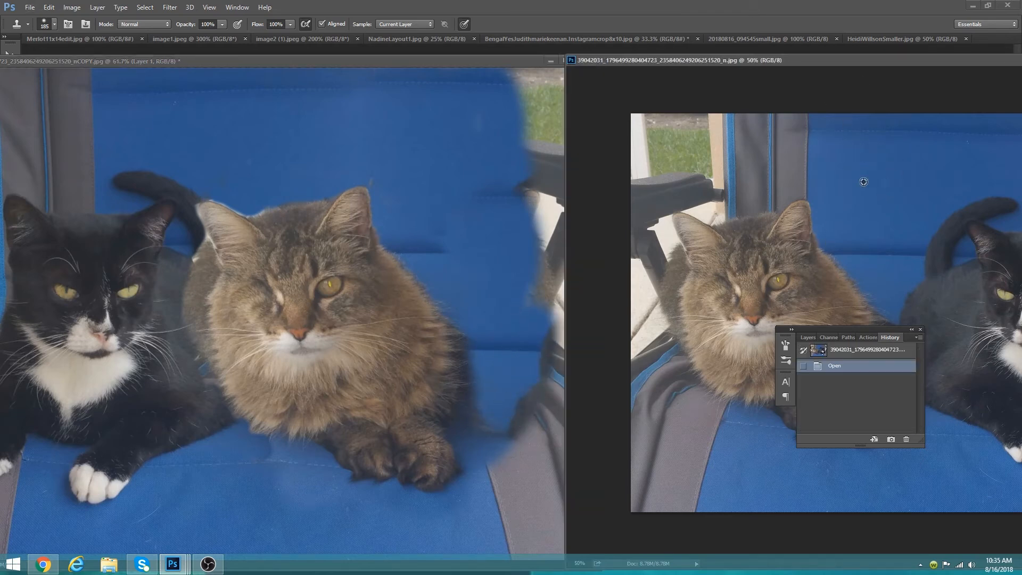
pyautogui.click(497, 388)
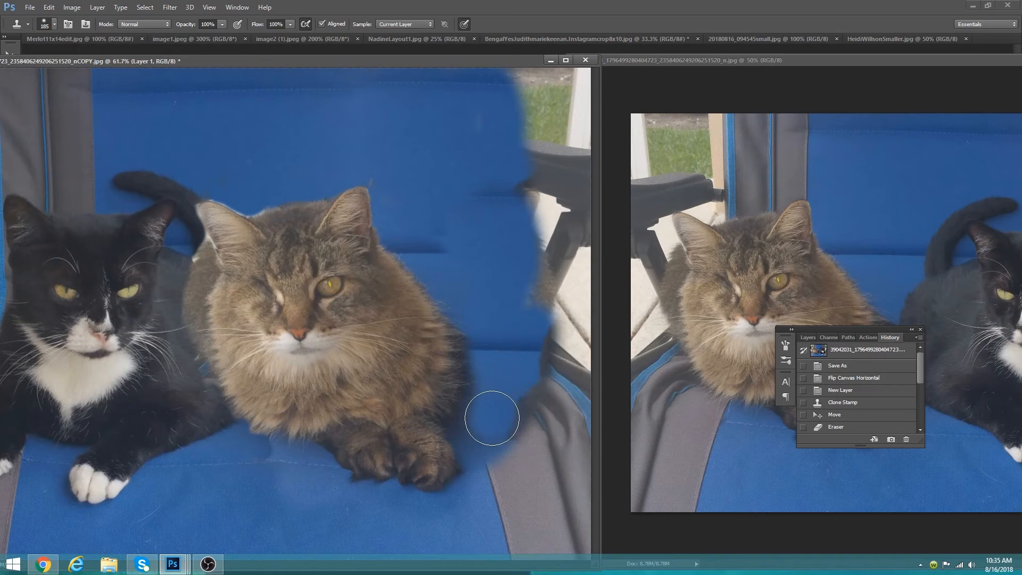
pyautogui.moveTo(492, 418)
pyautogui.mouseDown()
pyautogui.moveTo(523, 432)
pyautogui.moveTo(549, 399)
pyautogui.moveTo(547, 322)
pyautogui.moveTo(540, 416)
pyautogui.moveTo(516, 441)
pyautogui.moveTo(505, 481)
pyautogui.moveTo(546, 433)
pyautogui.moveTo(570, 533)
pyautogui.moveTo(552, 497)
pyautogui.mouseUp()
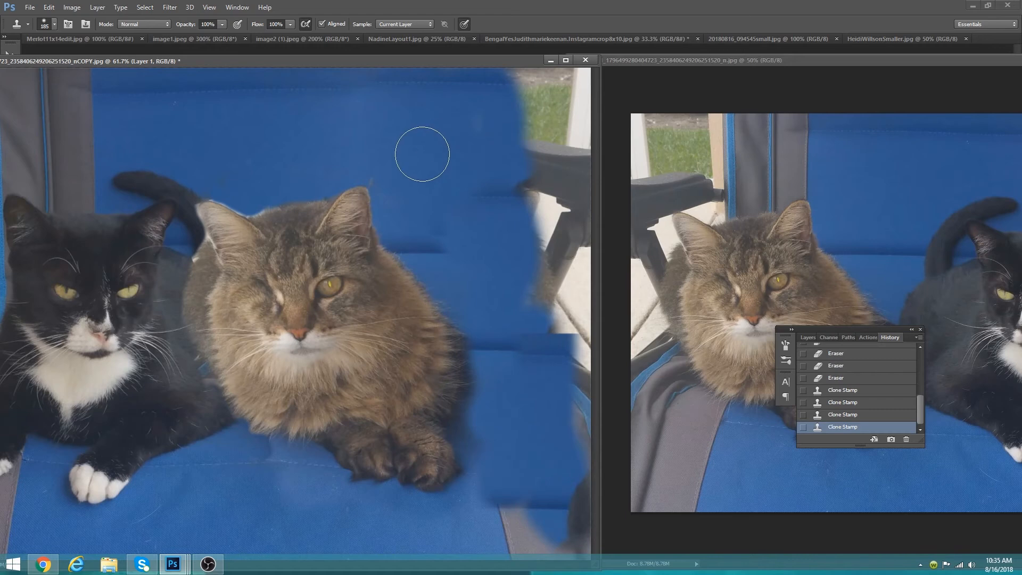
# - Crop the copy tightly around both cats at 14 x 11 in and 200 px/in
pyautogui.press('h')
pyautogui.moveTo(388, 62); pyautogui.dragTo(529, 72)
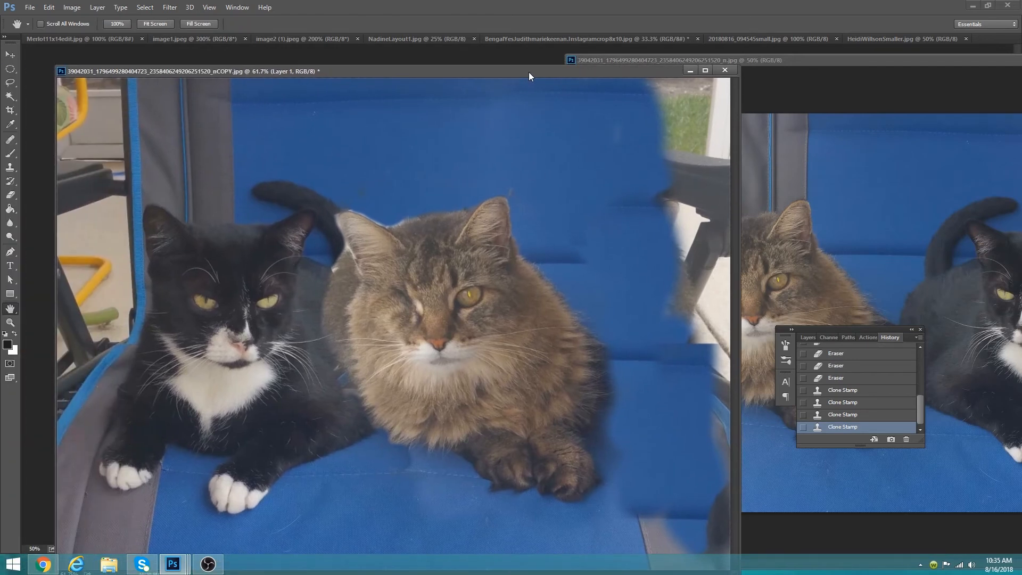
pyautogui.press('s')
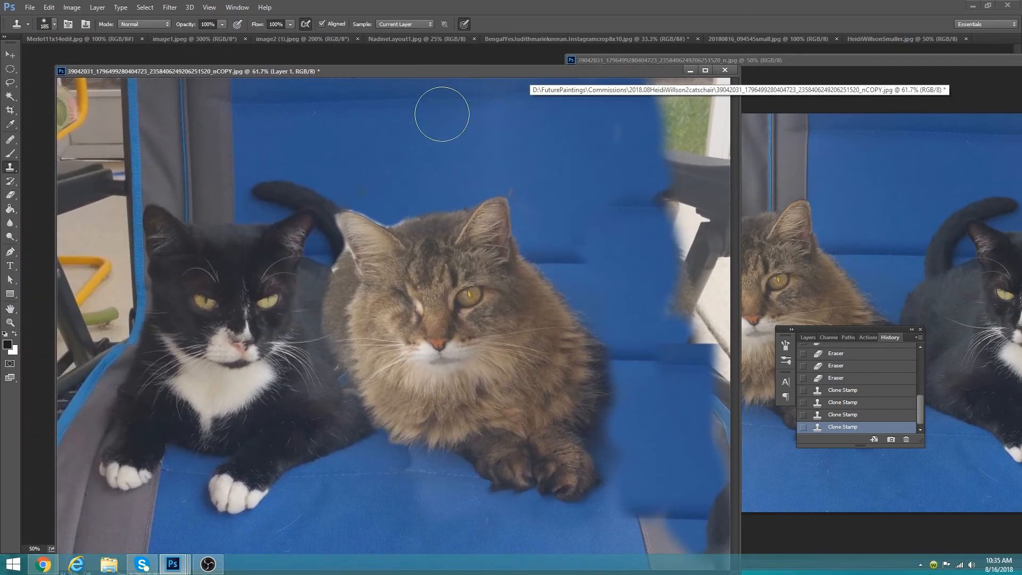
pyautogui.press('v')
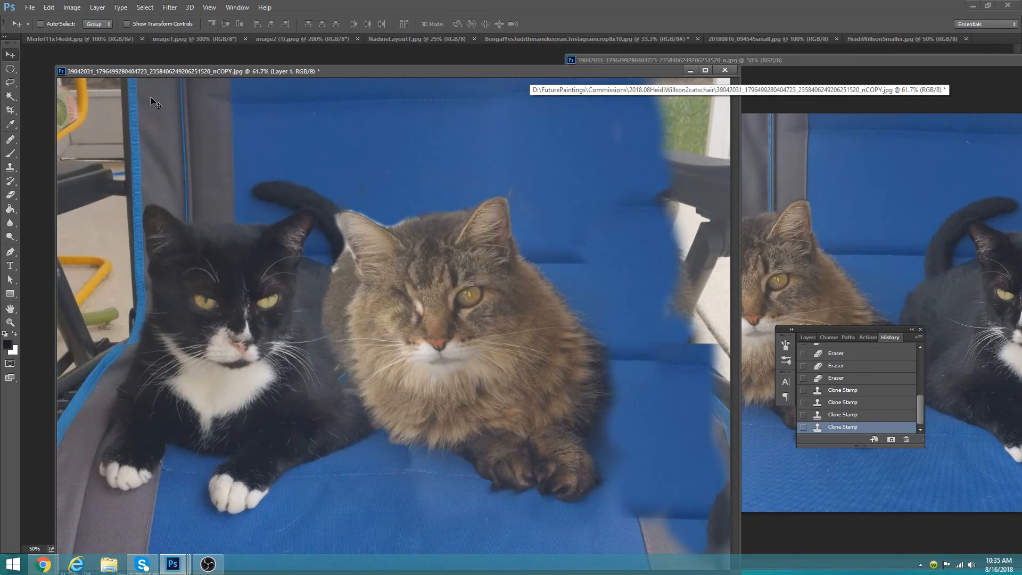
pyautogui.press('c')
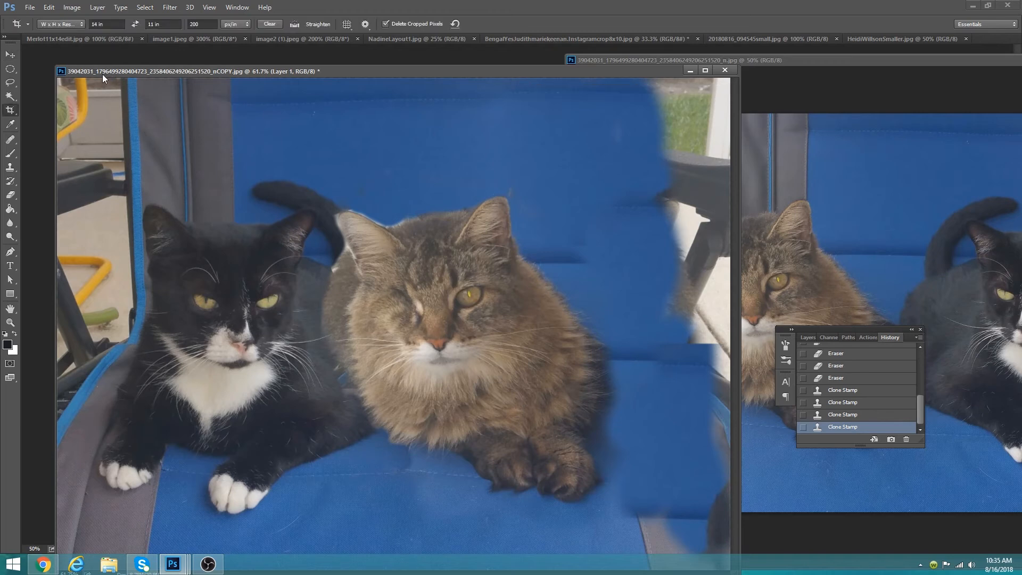
pyautogui.moveTo(119, 148); pyautogui.dragTo(738, 546)
pyautogui.moveTo(368, 447); pyautogui.dragTo(345, 443)
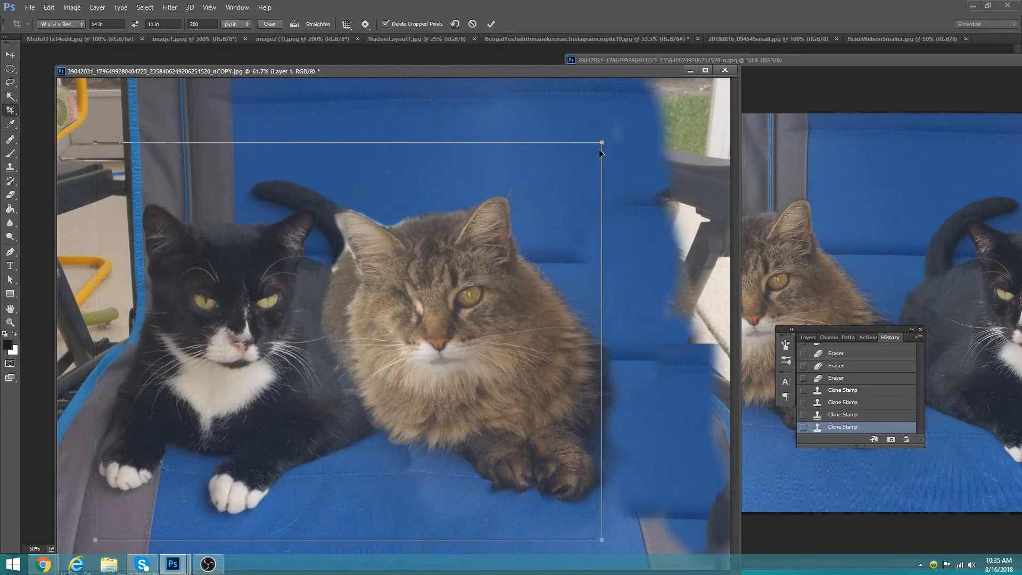
pyautogui.moveTo(602, 144); pyautogui.dragTo(617, 131)
pyautogui.moveTo(435, 356); pyautogui.dragTo(435, 352)
pyautogui.press('Return')
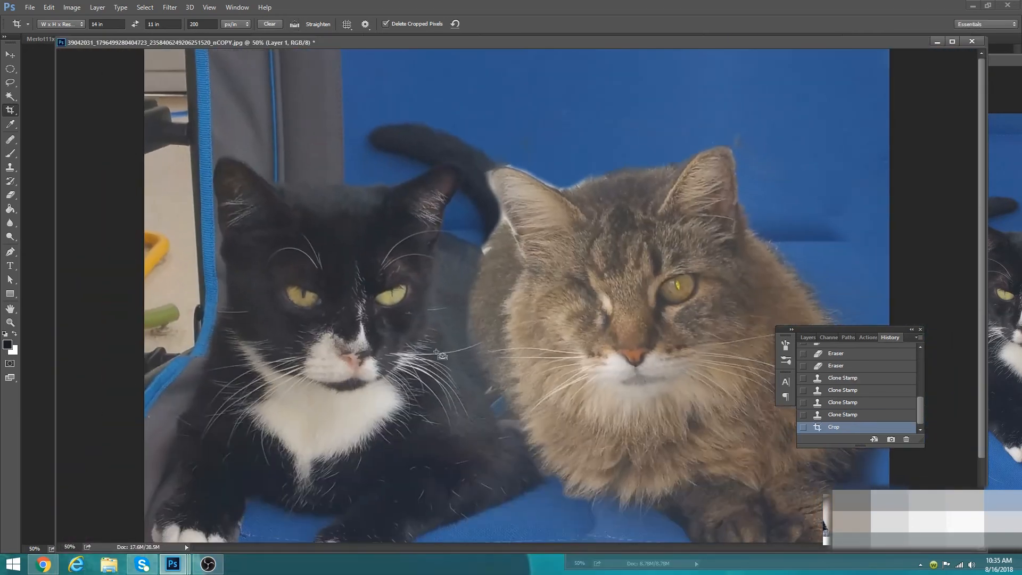
# - Fit the cropped copy in view and clone the original's blue fabric over the armrest and patio background beyond the black cat
pyautogui.press('h')
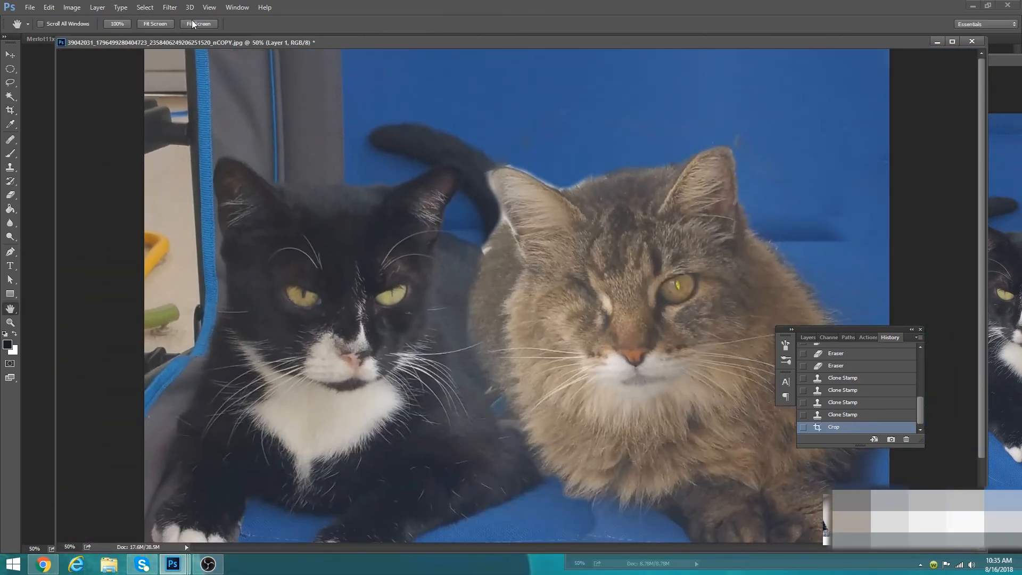
pyautogui.click(157, 24)
pyautogui.moveTo(504, 47); pyautogui.dragTo(586, 53)
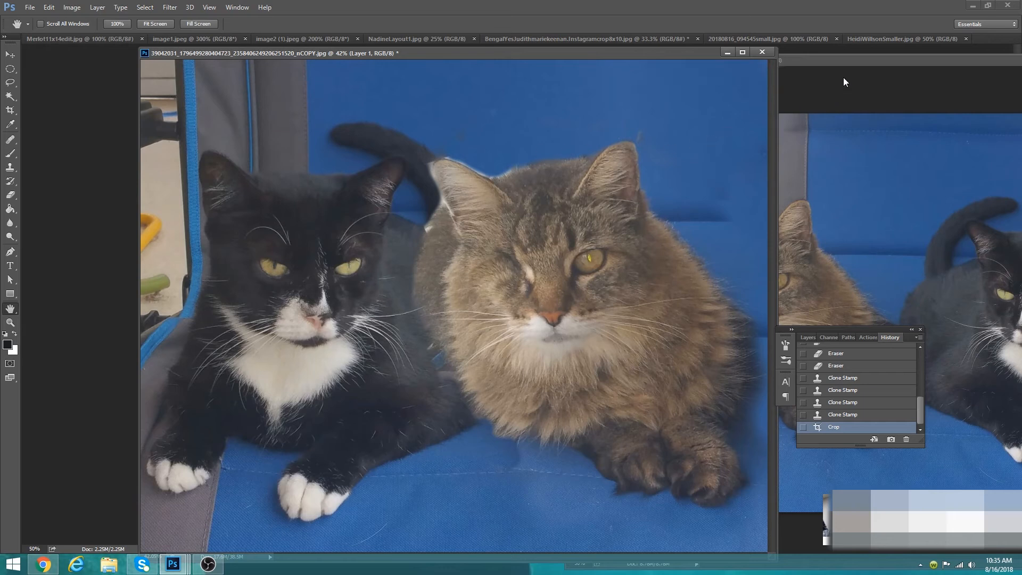
pyautogui.click(851, 63)
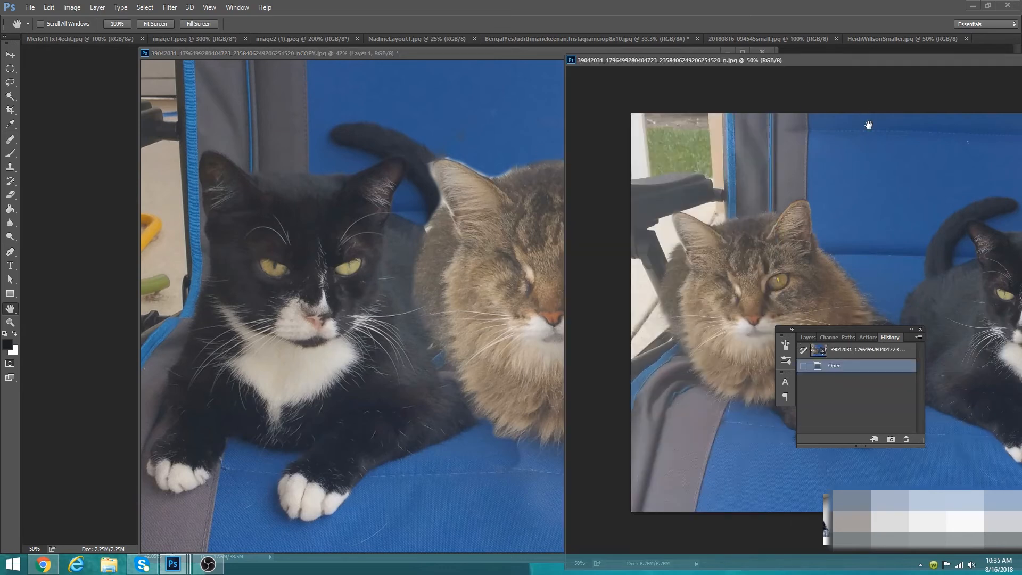
pyautogui.press('s')
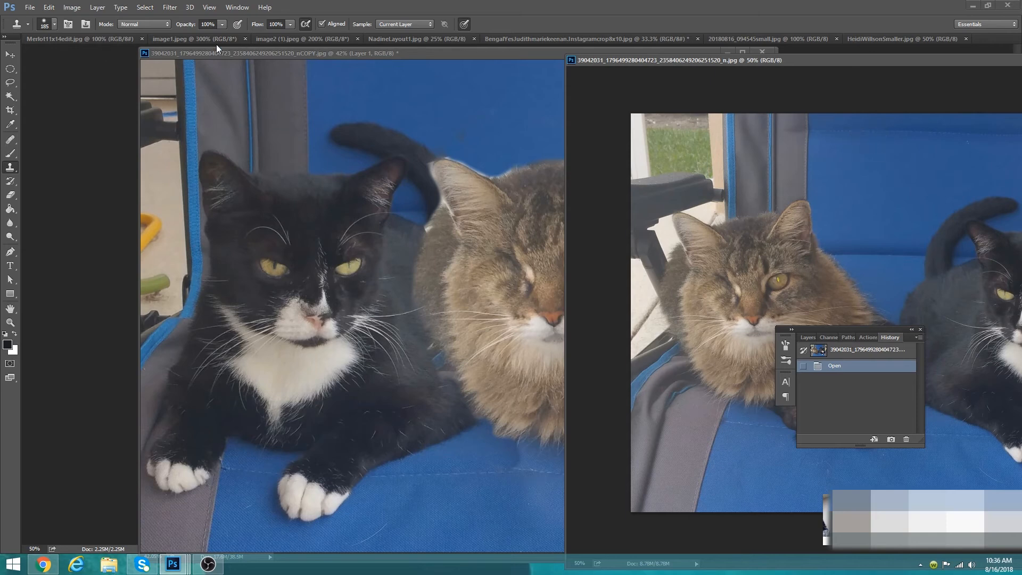
pyautogui.click(243, 54)
pyautogui.moveTo(160, 66)
pyautogui.mouseDown()
pyautogui.moveTo(175, 282)
pyautogui.moveTo(160, 312)
pyautogui.moveTo(147, 305)
pyautogui.moveTo(139, 171)
pyautogui.moveTo(146, 81)
pyautogui.moveTo(160, 75)
pyautogui.mouseUp()
# - Resample plain blue fabric in the original and clone it over the stray tabby and black fur at the photo's left edge
pyautogui.click(877, 76)
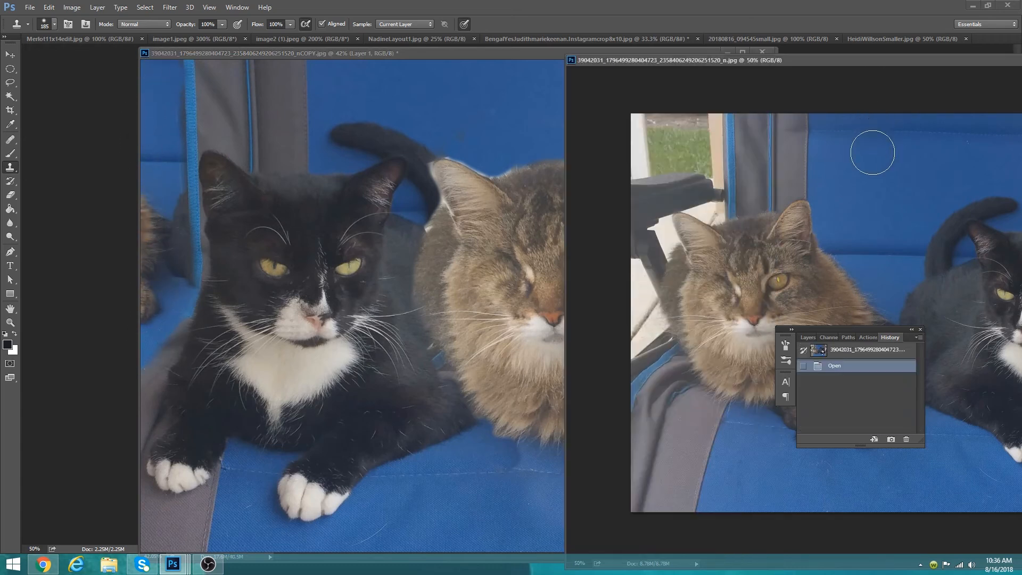
pyautogui.click(170, 85)
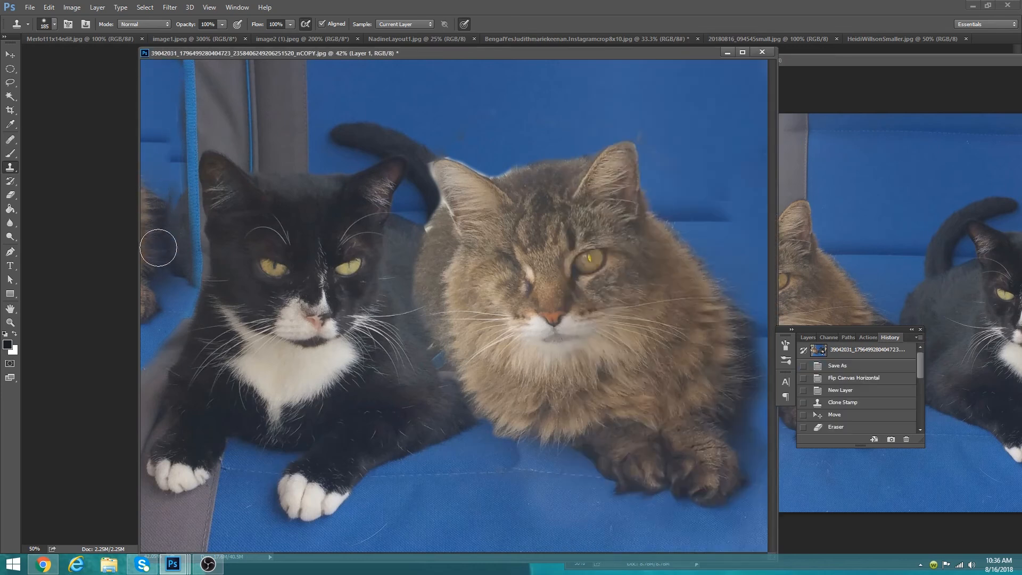
pyautogui.click(881, 97)
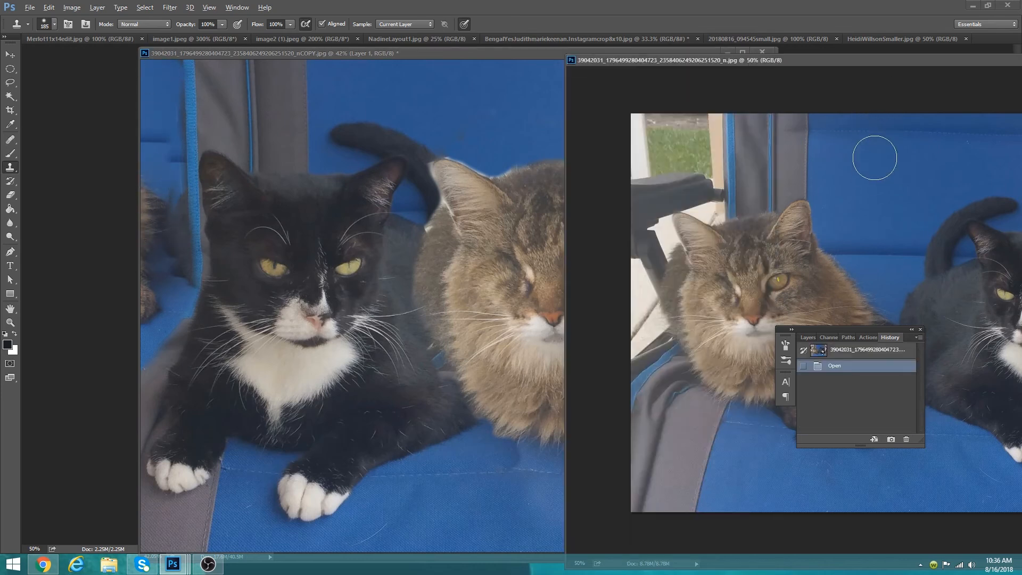
pyautogui.click(151, 192)
pyautogui.moveTo(151, 193)
pyautogui.mouseDown()
pyautogui.moveTo(153, 228)
pyautogui.moveTo(168, 207)
pyautogui.moveTo(170, 256)
pyautogui.mouseUp()
pyautogui.click(867, 88)
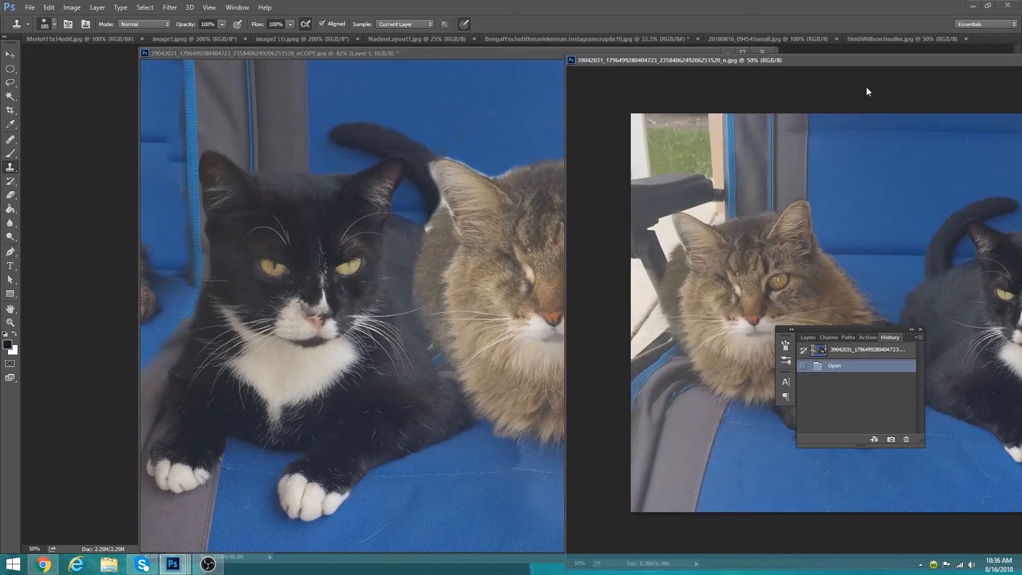
pyautogui.keyDown('alt'); pyautogui.click(875, 176); pyautogui.keyUp('alt')
pyautogui.click(212, 53)
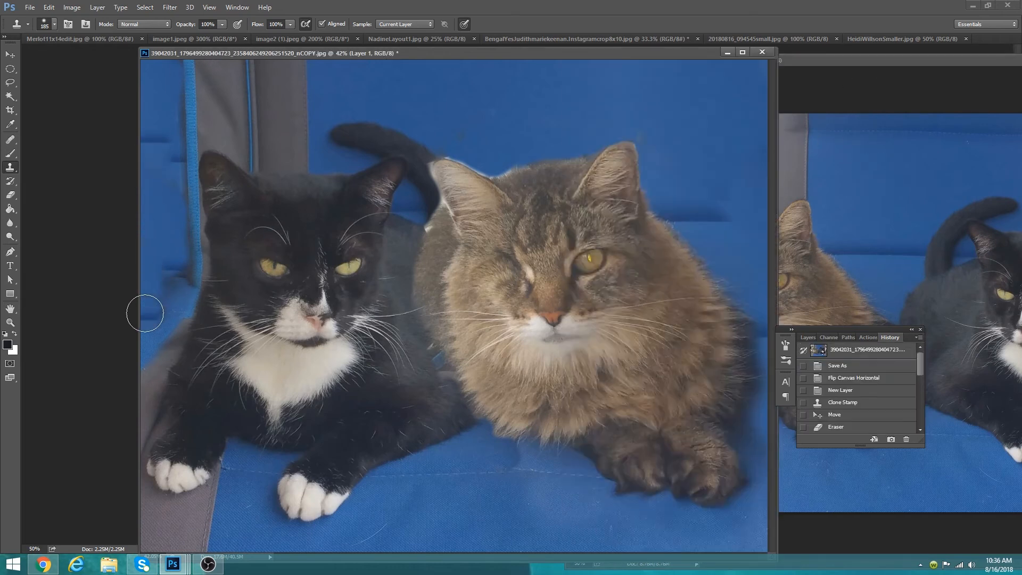
pyautogui.moveTo(138, 321); pyautogui.dragTo(186, 216)
# - Pick up the chair's blue and brush over the uneven cloned patches at the photo's left edge with a 250 px brush
pyautogui.press('b')
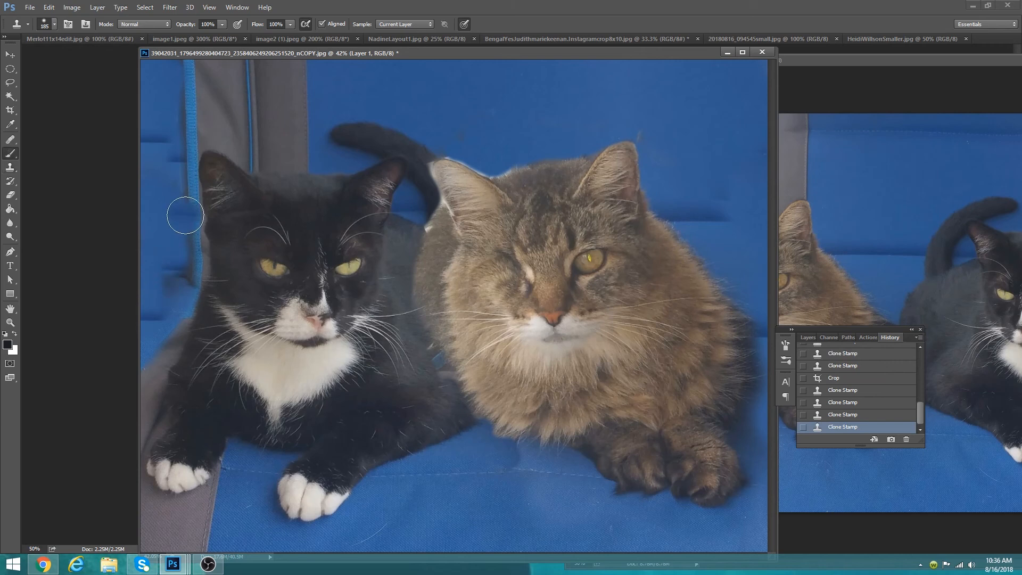
pyautogui.press('i')
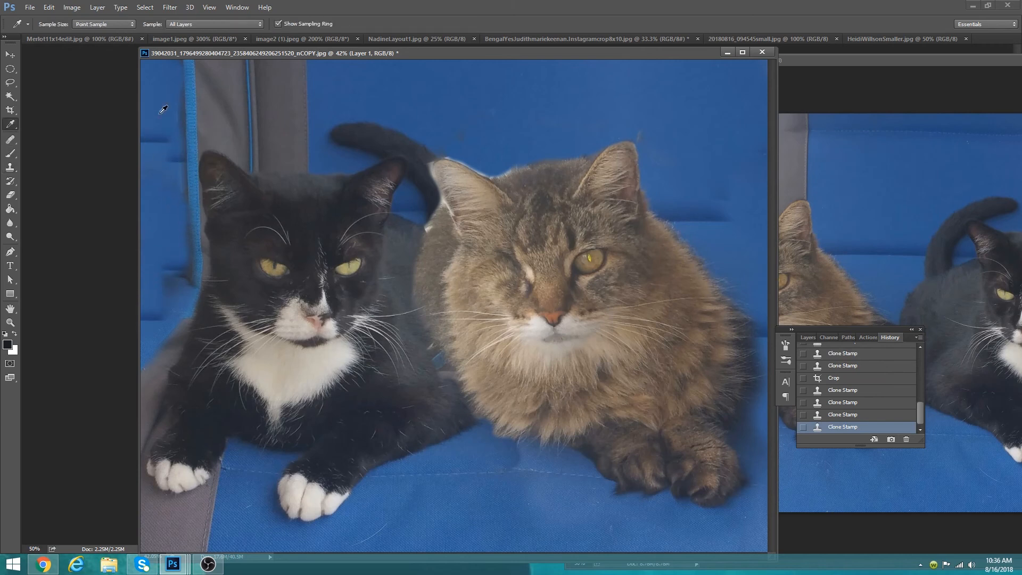
pyautogui.press('b')
pyautogui.moveTo(151, 144)
pyautogui.mouseDown()
pyautogui.moveTo(168, 157)
pyautogui.moveTo(167, 280)
pyautogui.moveTo(146, 313)
pyautogui.moveTo(171, 271)
pyautogui.mouseUp()
pyautogui.moveTo(155, 139); pyautogui.dragTo(155, 73)
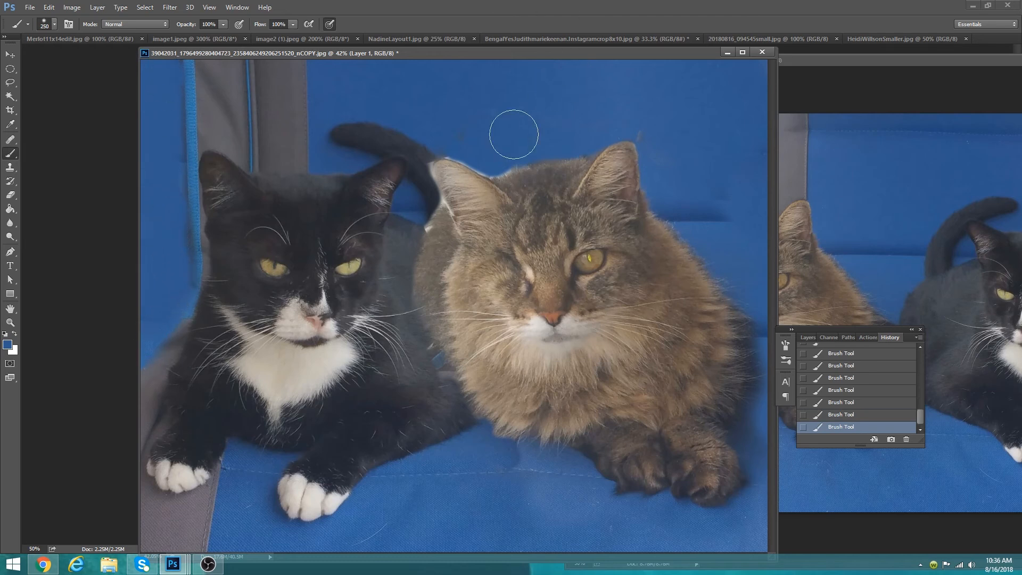
pyautogui.press('h')
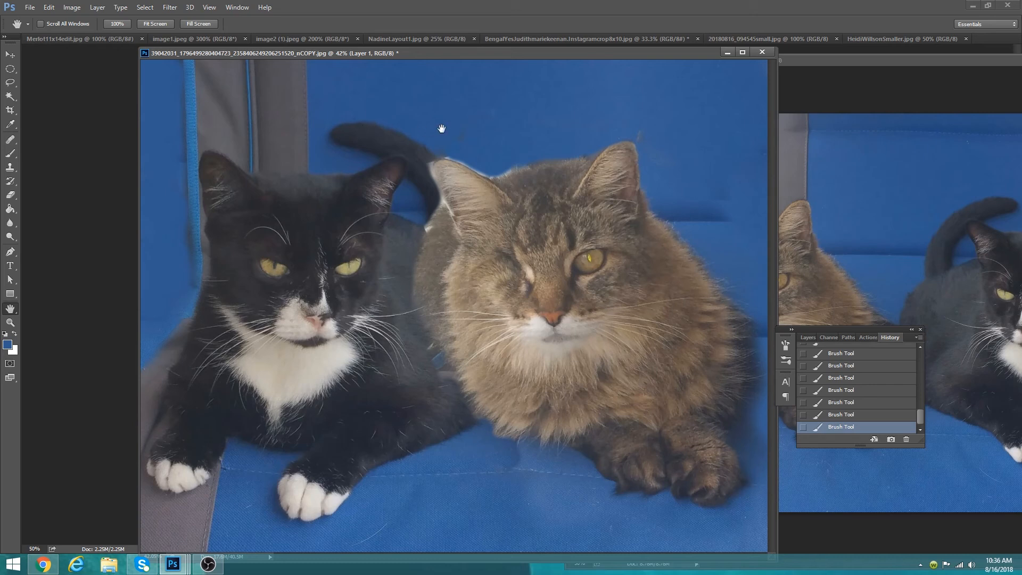
# - Set the brush size to 20 px and sample the dark fur colour from the black cat's tail beside the tabby's ear
pyautogui.press('b')
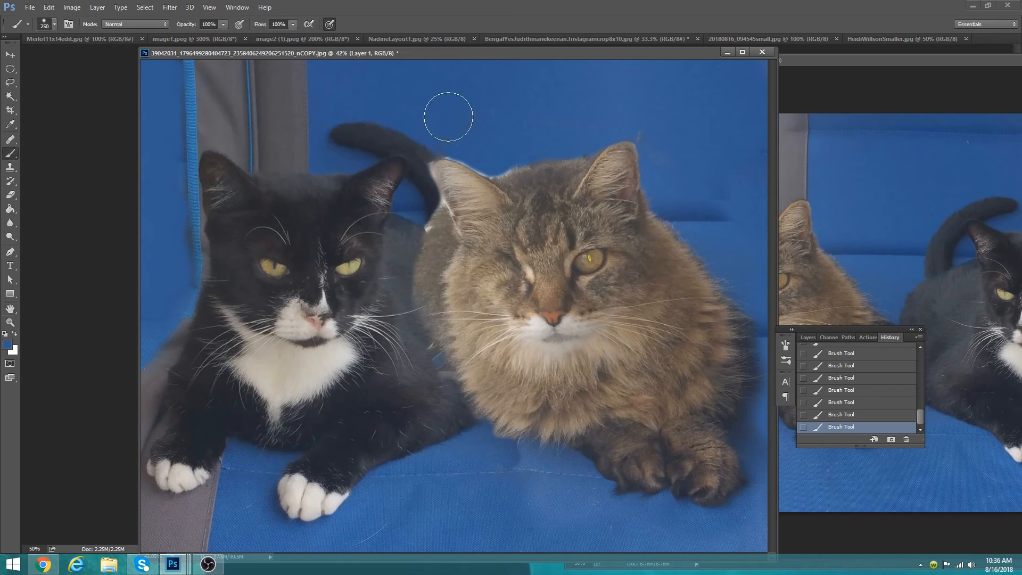
pyautogui.press('i')
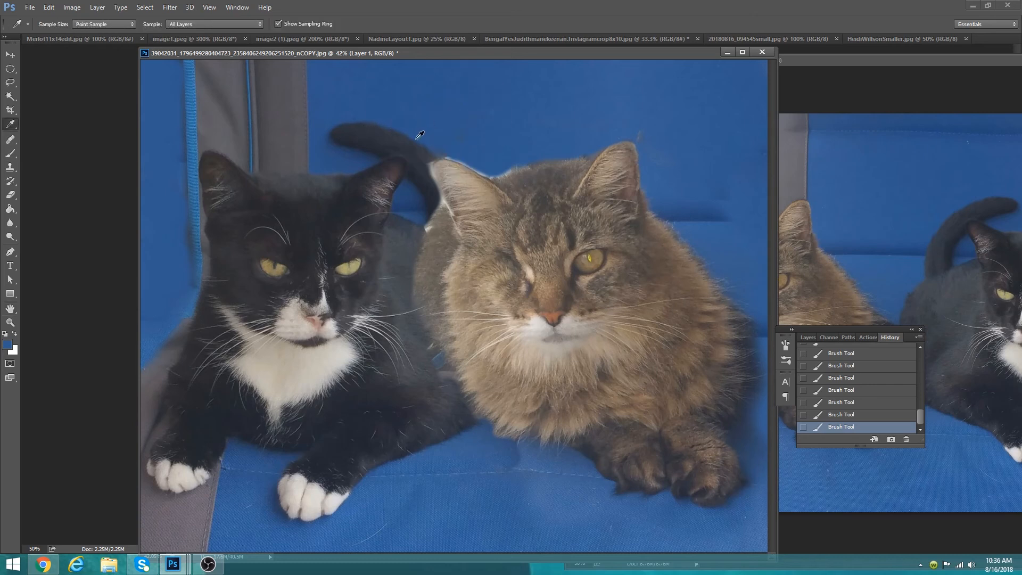
pyautogui.press('b')
pyautogui.click(53, 24)
pyautogui.moveTo(62, 54); pyautogui.dragTo(65, 55)
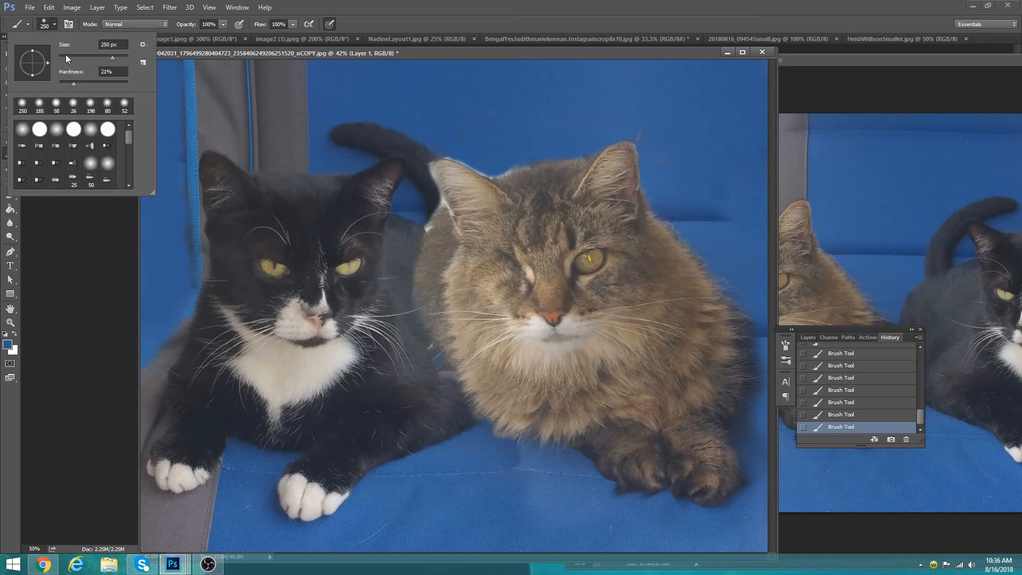
pyautogui.press('Return')
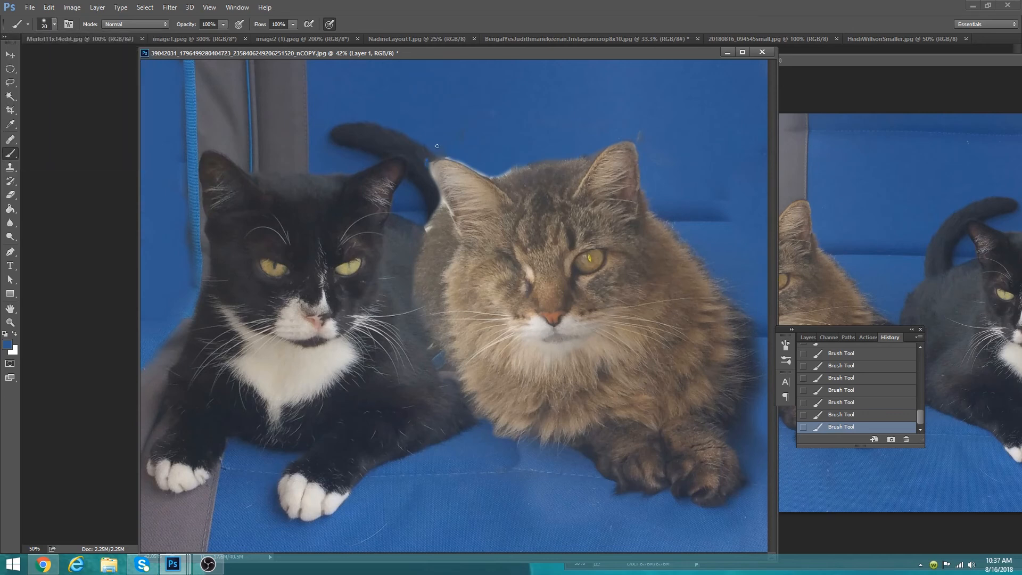
pyautogui.press('i')
pyautogui.click(414, 149)
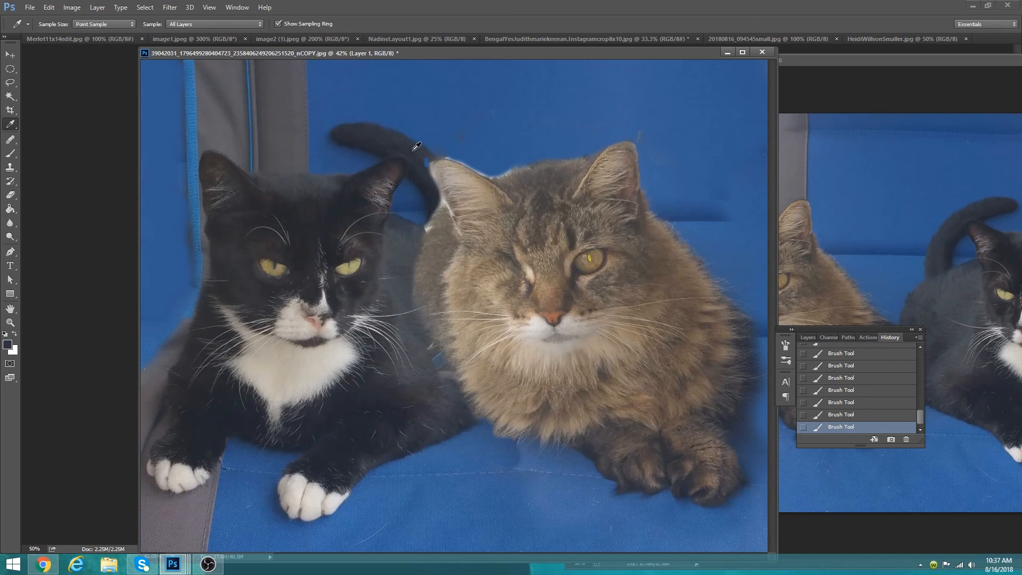
pyautogui.press('b')
# - Save the composite as a layered Photoshop file named ToPaint in the commission's folder
pyautogui.hotkey('ctrl', 'shift', 's')
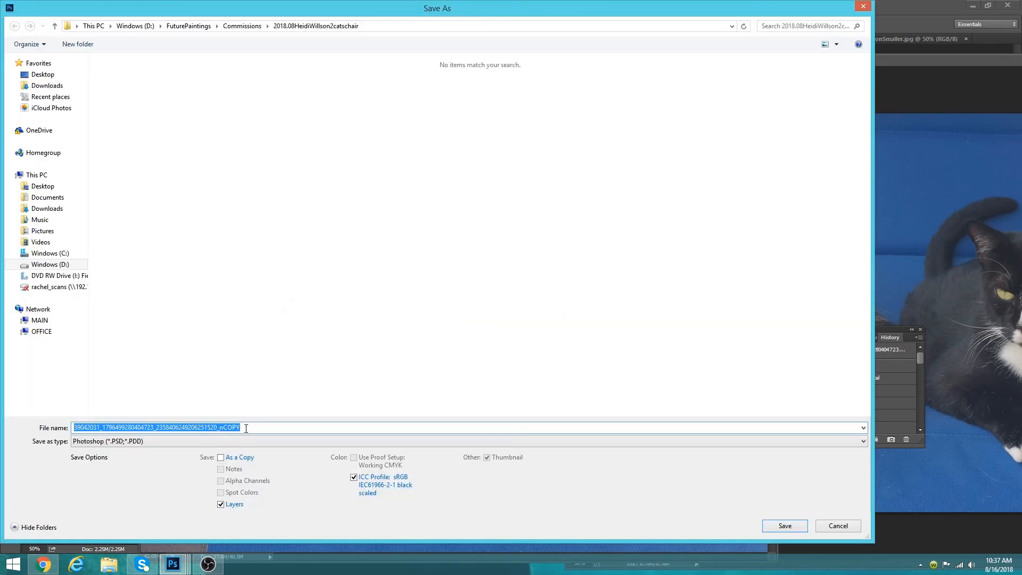
pyautogui.click(246, 428)
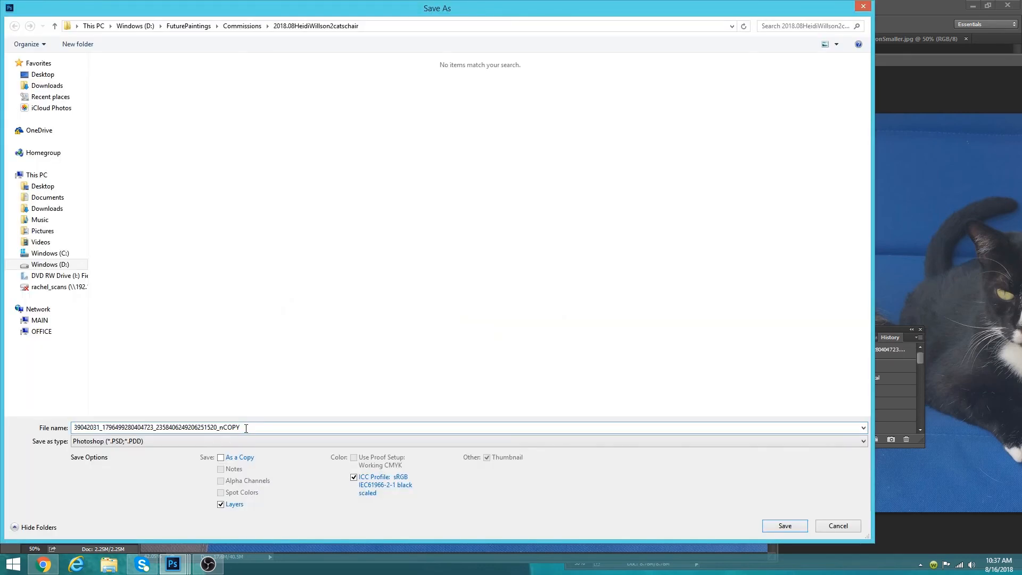
pyautogui.press('BackSpace')
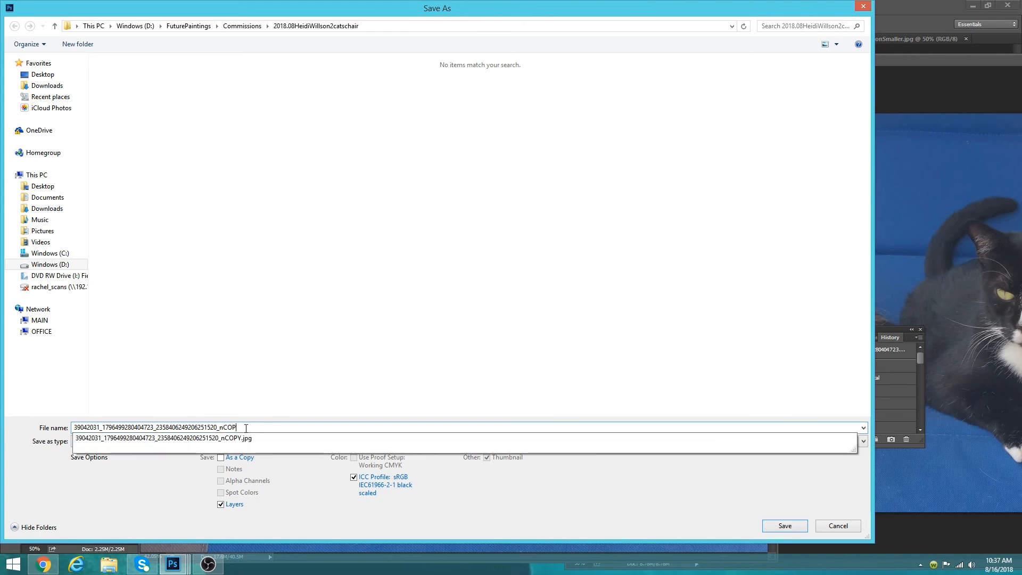
pyautogui.moveTo(246, 428); pyautogui.dragTo(18, 454)
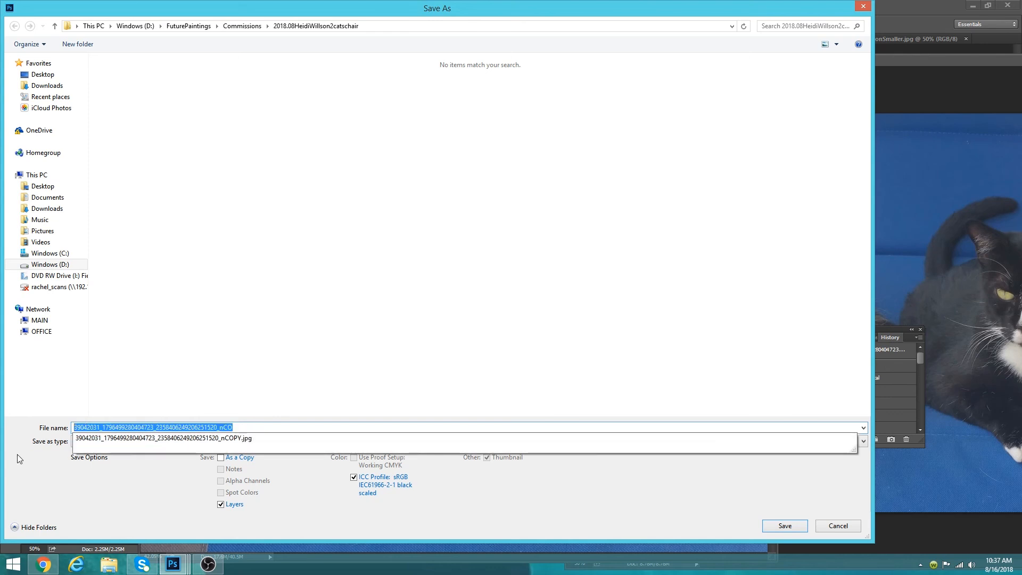
pyautogui.write('To')
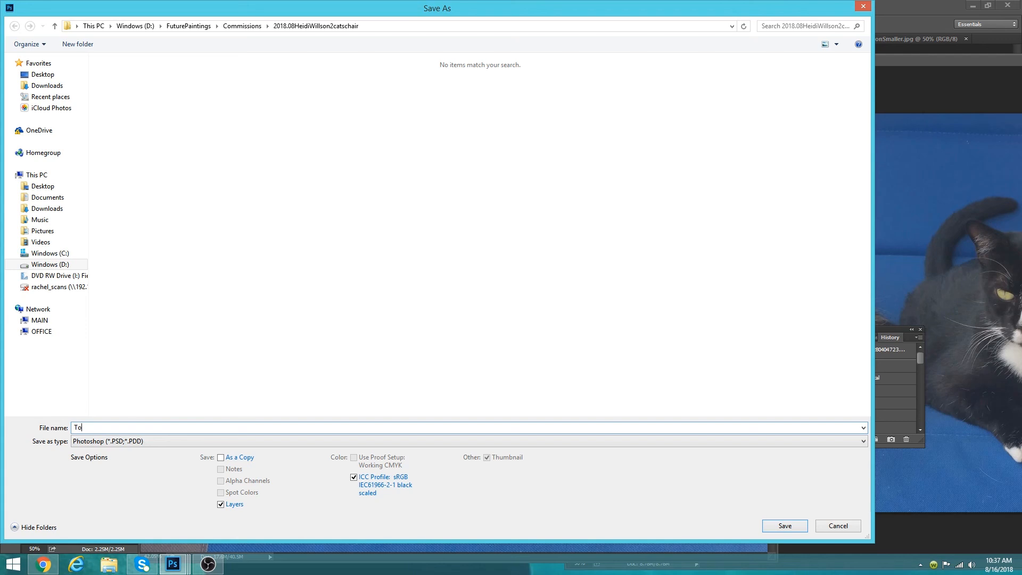
pyautogui.write('Paint')
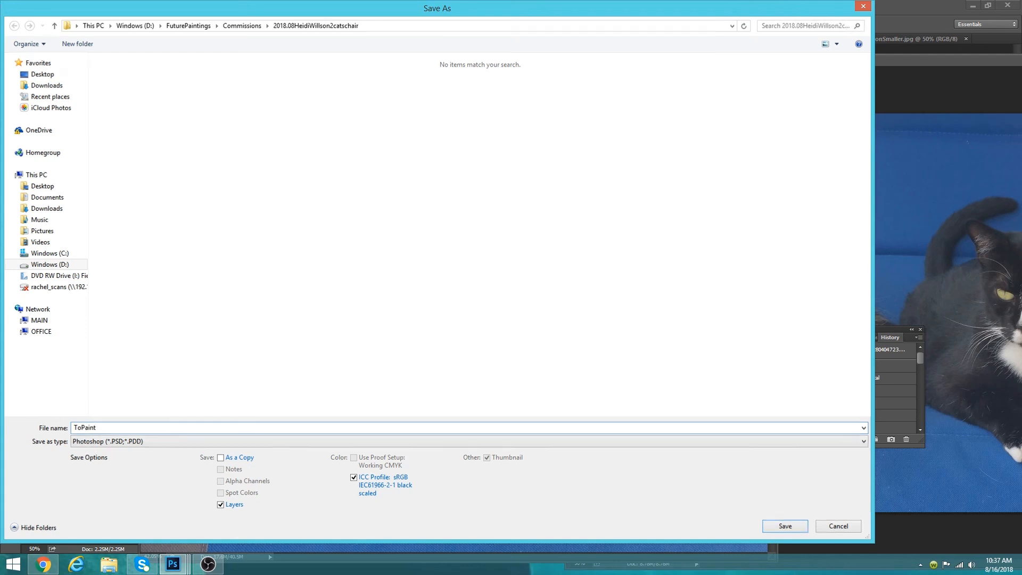
pyautogui.press('Return')
pyautogui.press('Return')
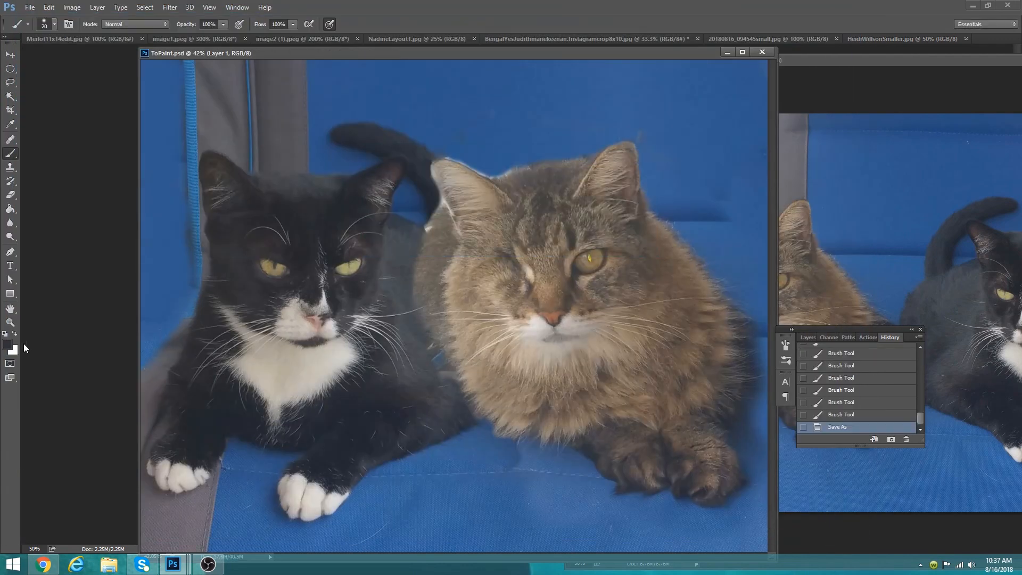
# - Flatten the image and save it as a ToPaint JPEG at Maximum quality 12, in Progressive format with 3 scans
pyautogui.click(98, 8)
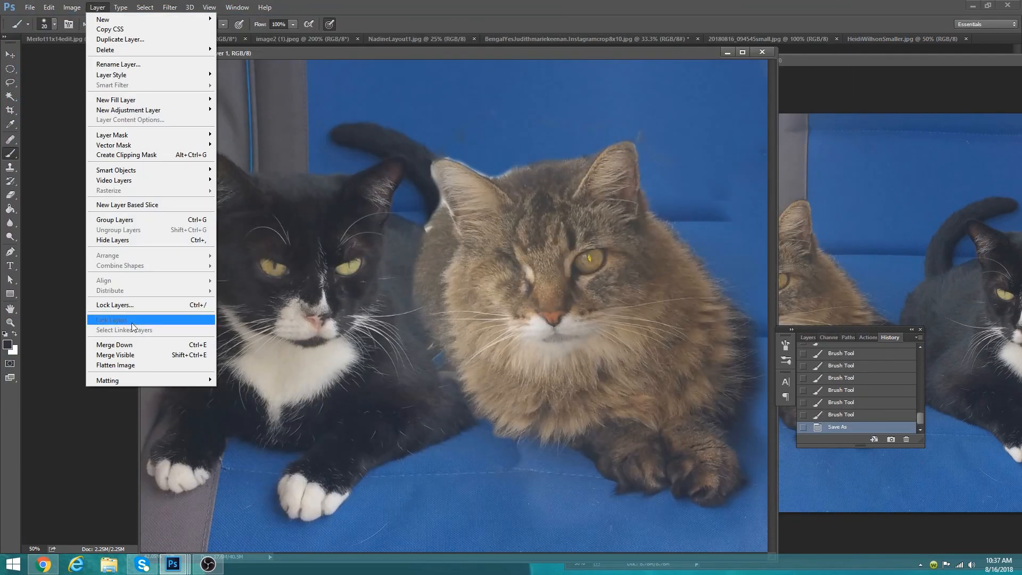
pyautogui.click(127, 364)
pyautogui.click(30, 7)
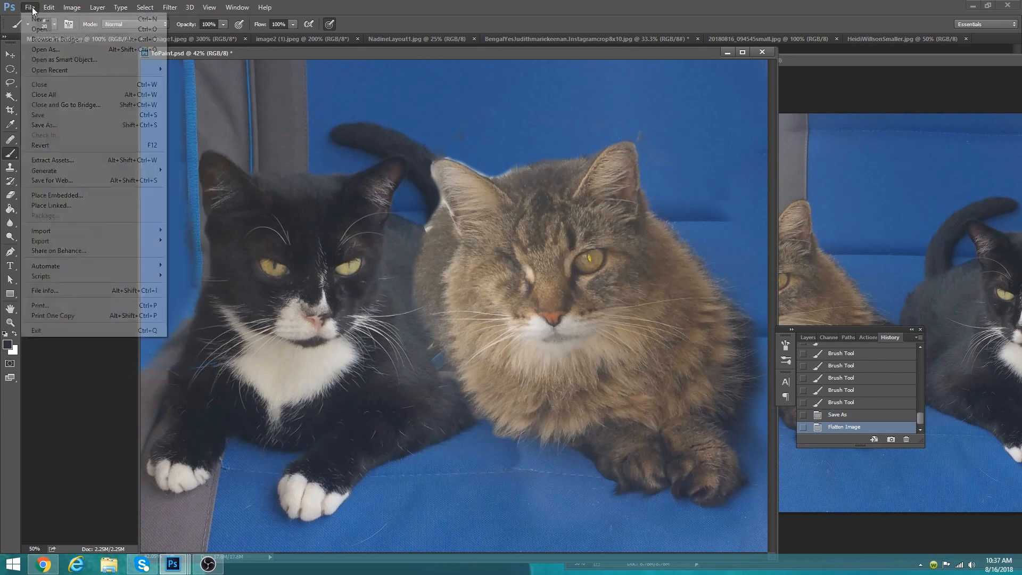
pyautogui.click(63, 127)
pyautogui.click(161, 440)
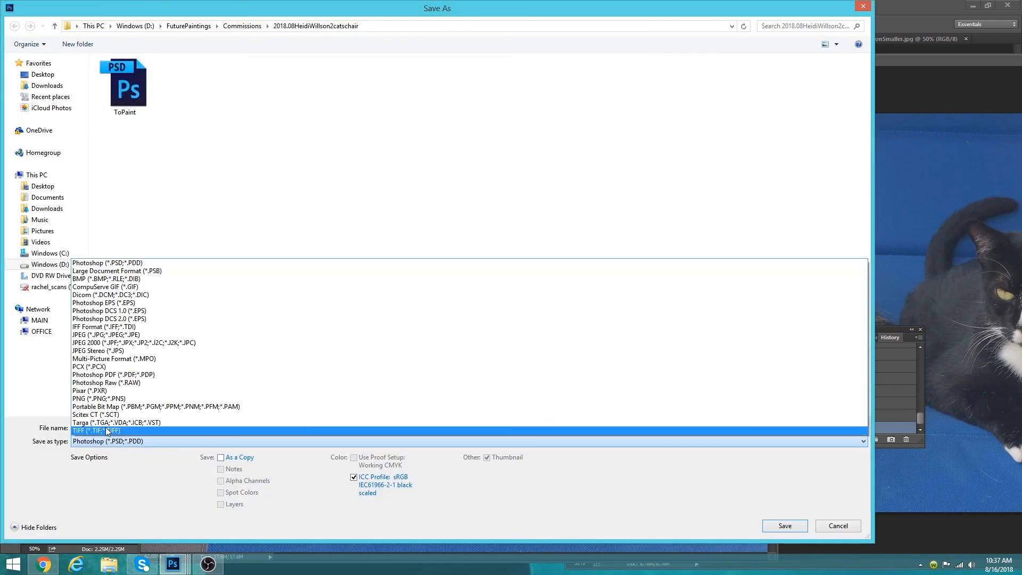
pyautogui.click(108, 336)
pyautogui.click(785, 529)
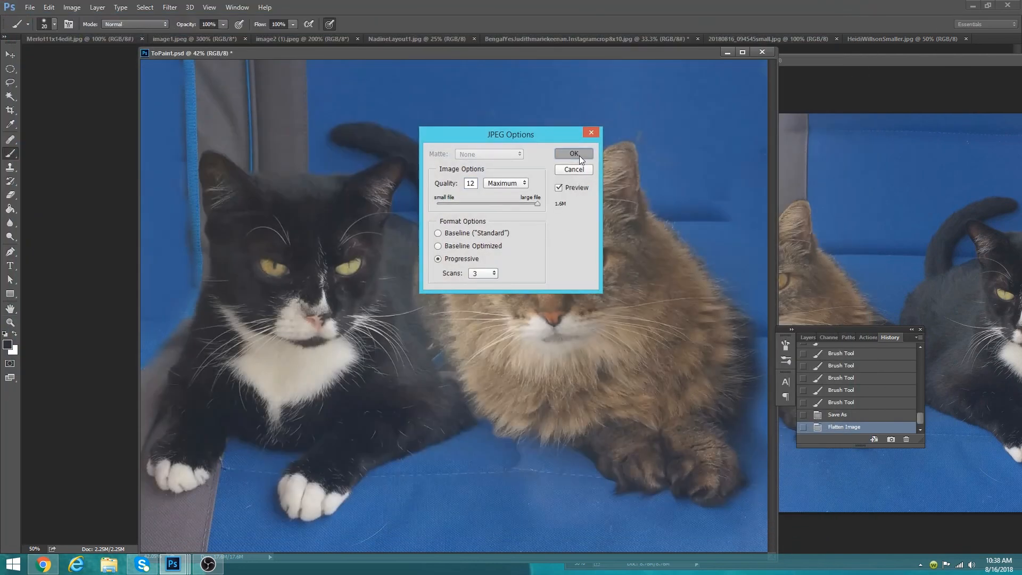
pyautogui.click(574, 153)
pyautogui.press('h')
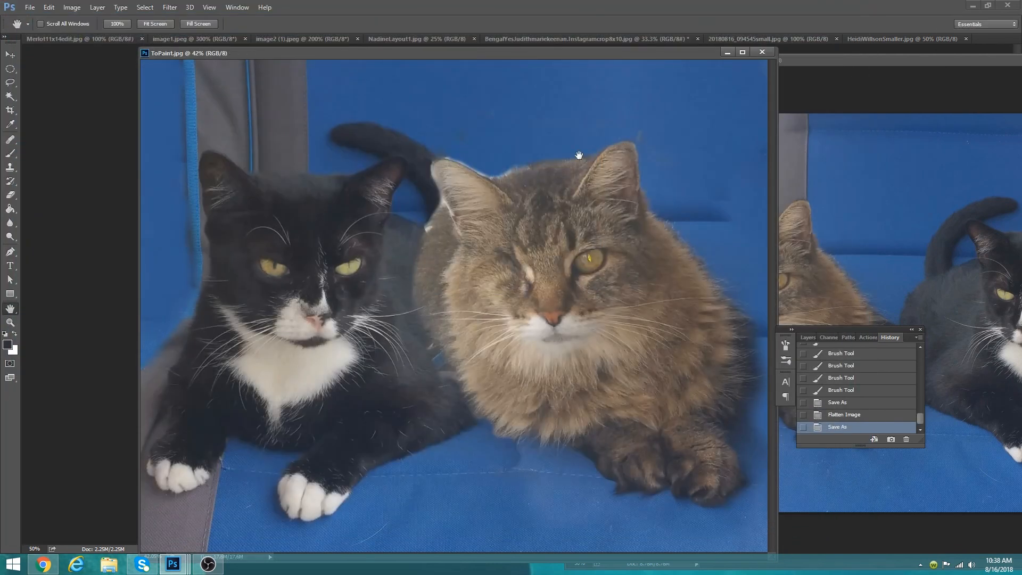